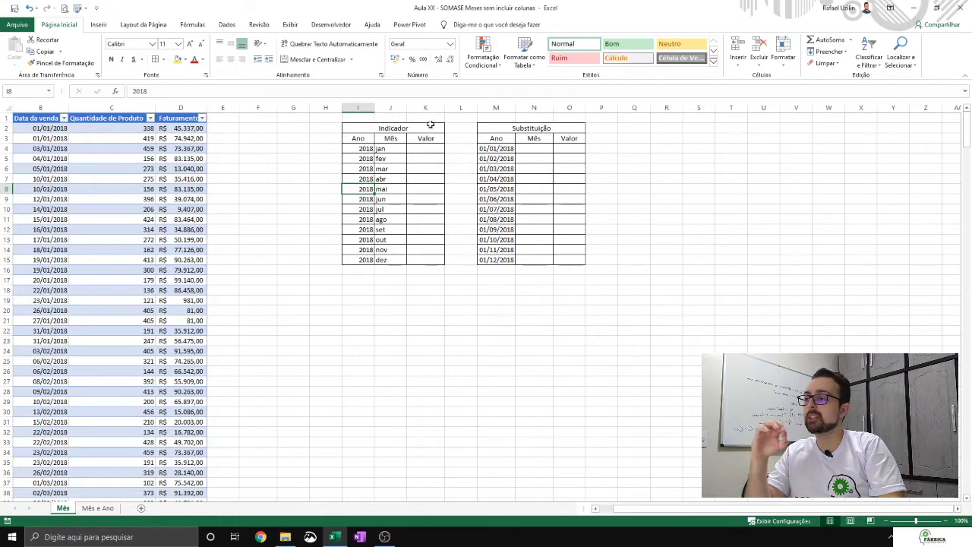
drag(432, 149, 443, 260)
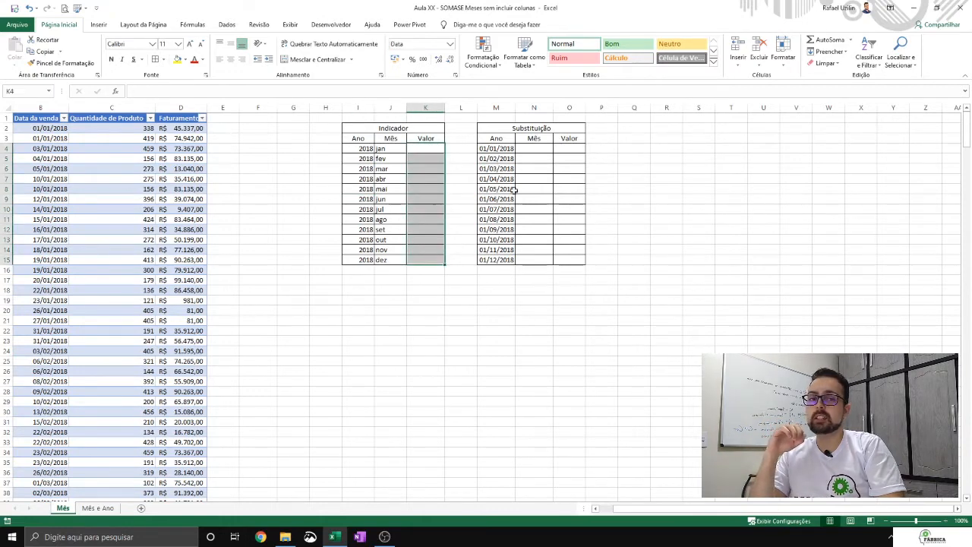
drag(564, 150, 549, 260)
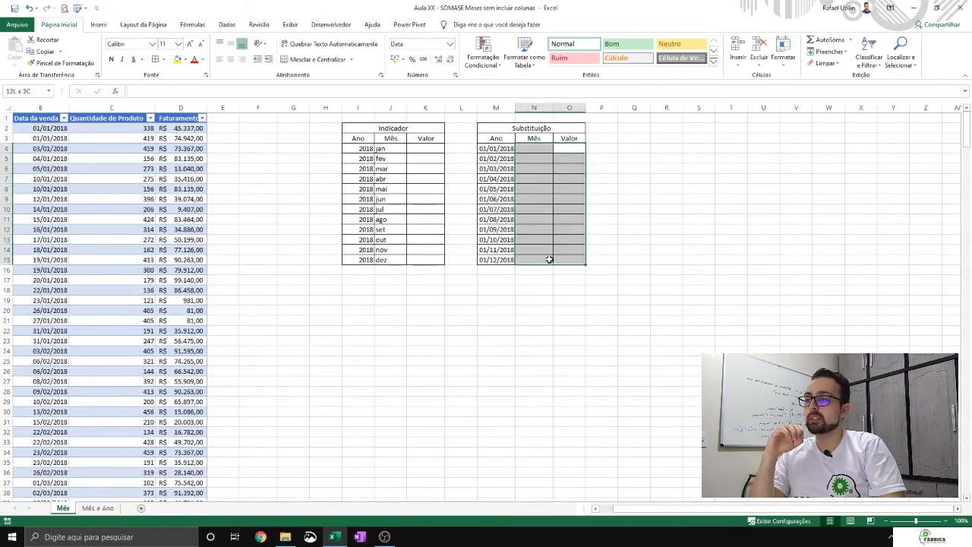
click(355, 209)
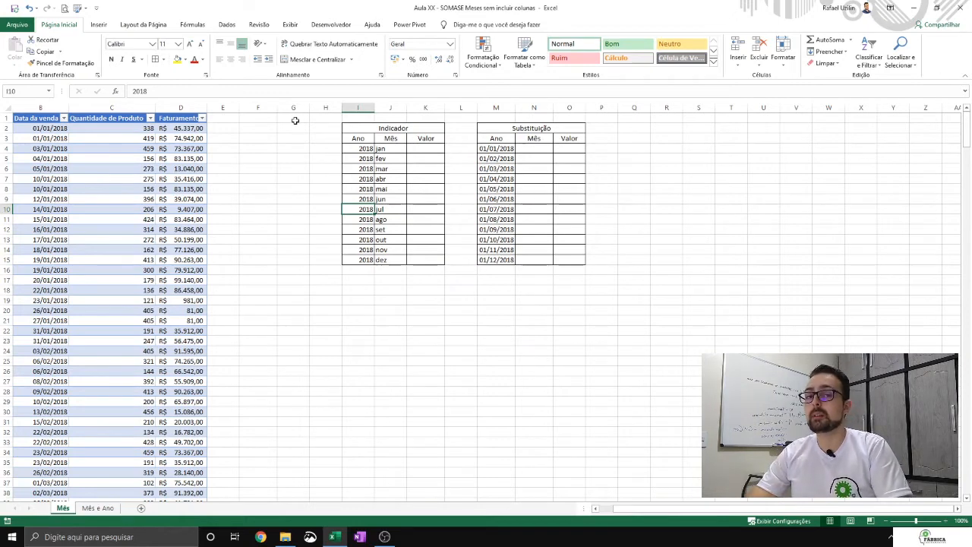
click(422, 150)
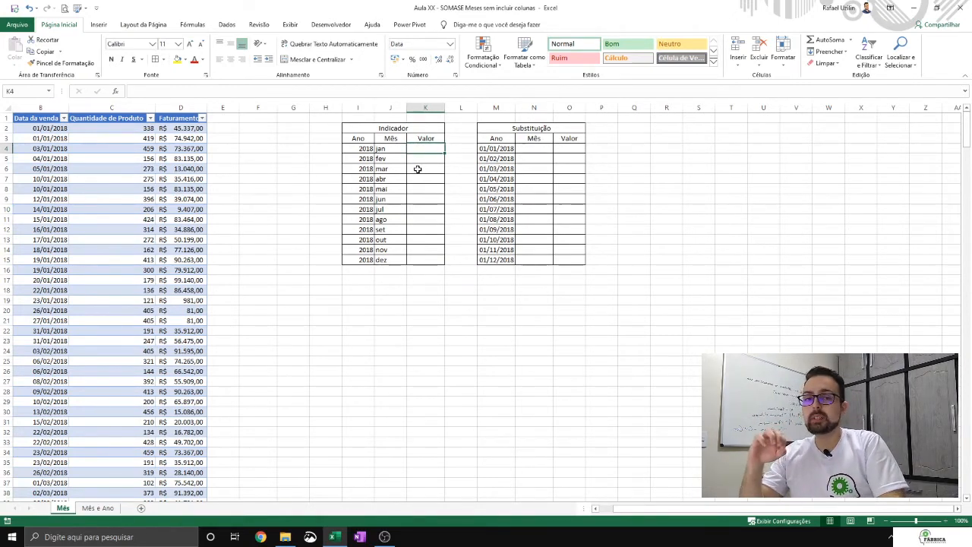
click(393, 148)
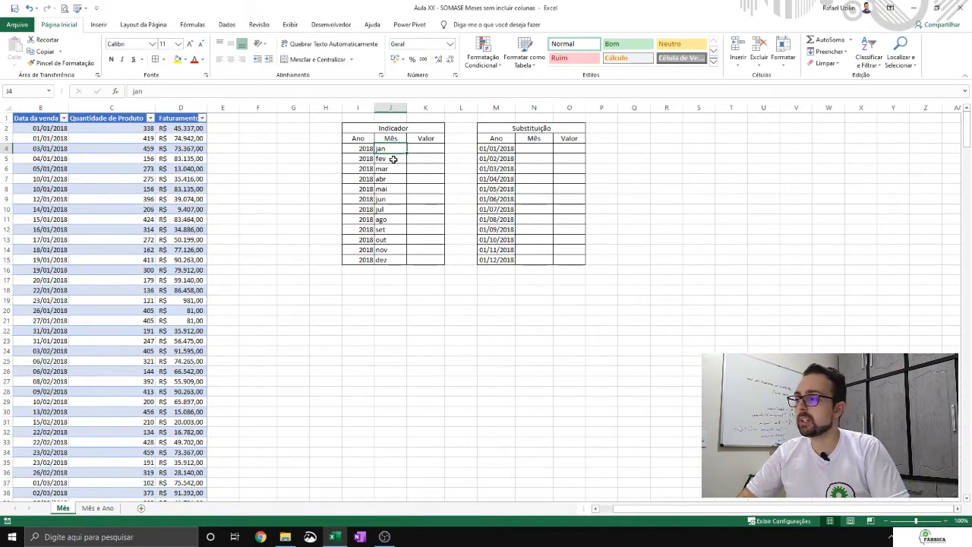
drag(394, 148, 389, 262)
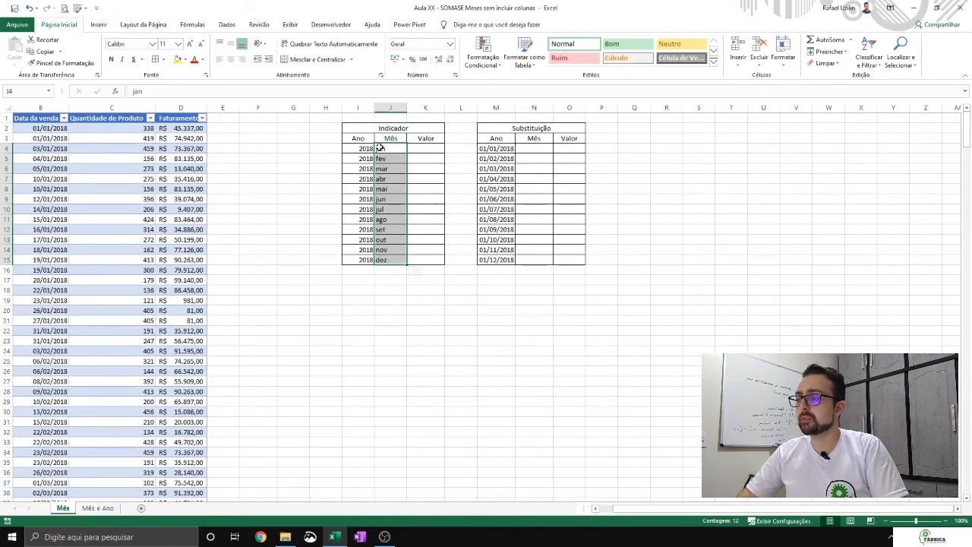
- Copy the twelve dates from the Substituição table's Ano column into its Mês column, starting at N4
drag(495, 149, 503, 259)
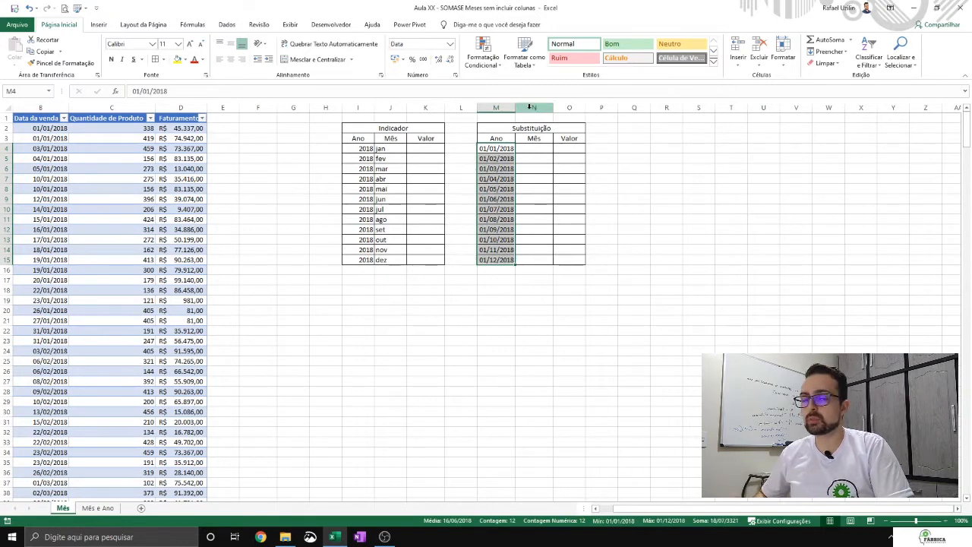
key(ctrl+c)
click(536, 148)
key(ctrl+v)
key(Escape)
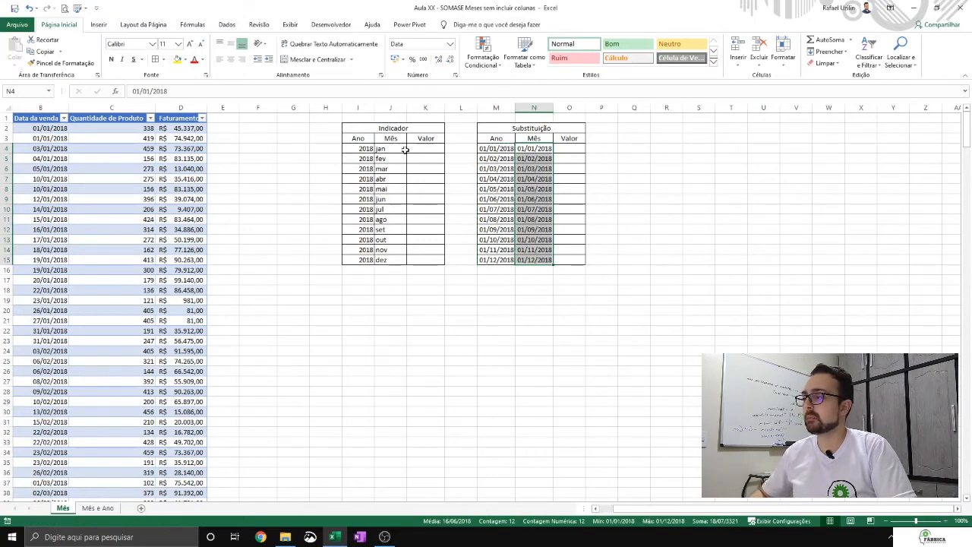
click(527, 150)
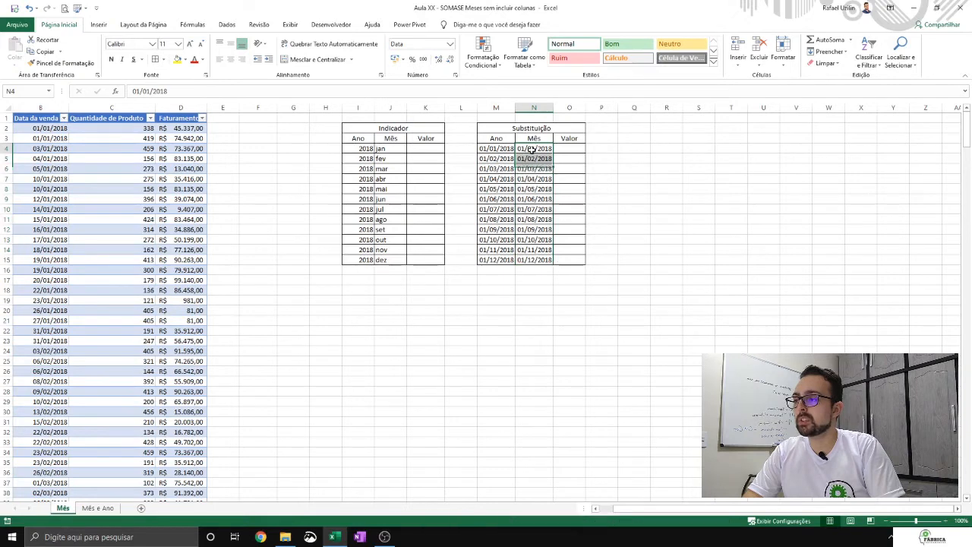
- Apply the custom number format aaa to the Substituição table's Ano dates (M4:M15) so they display as years
drag(502, 148, 509, 258)
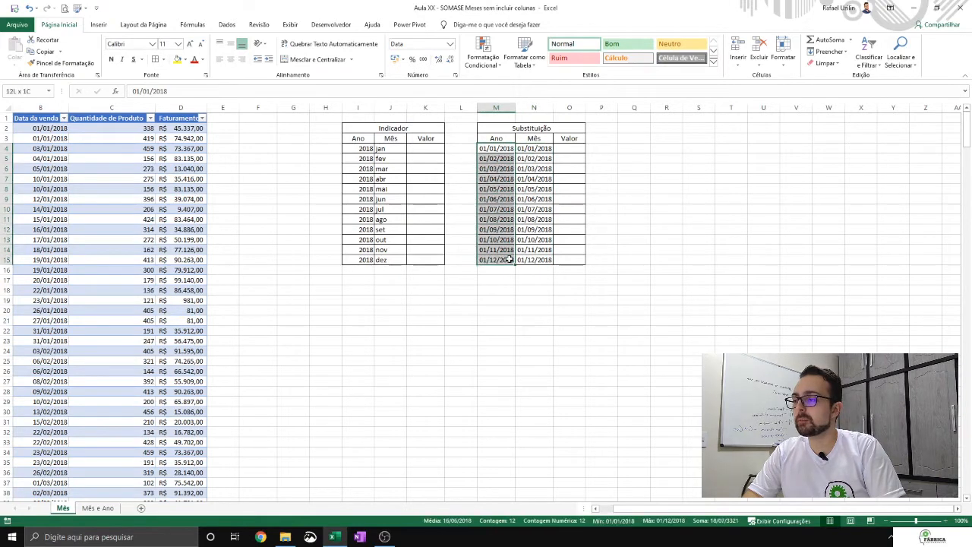
click(451, 45)
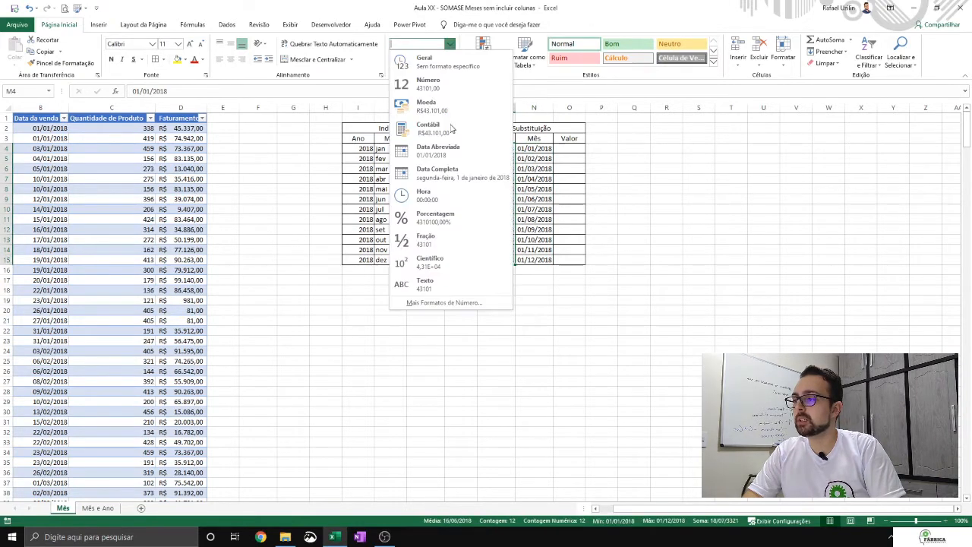
click(456, 303)
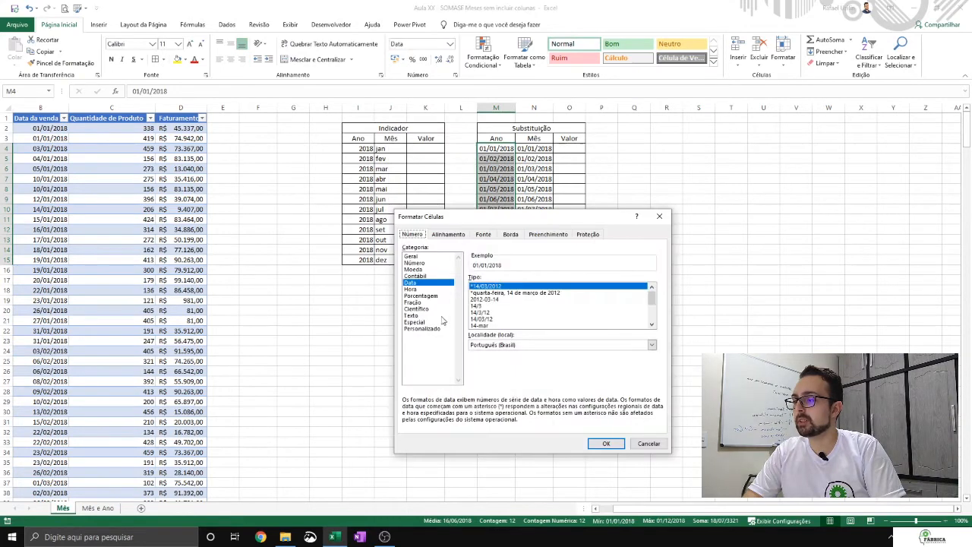
click(432, 329)
double_click(505, 286)
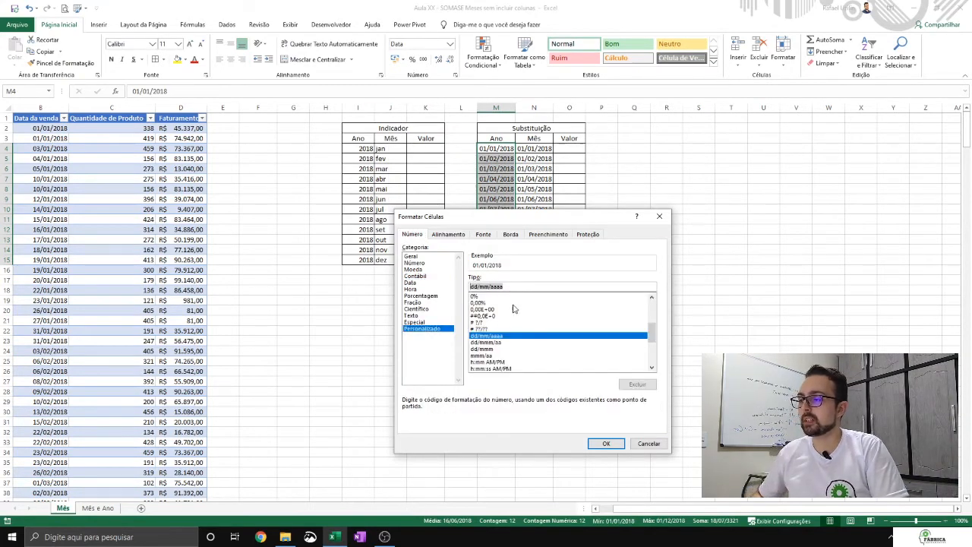
text(aaa)
click(606, 443)
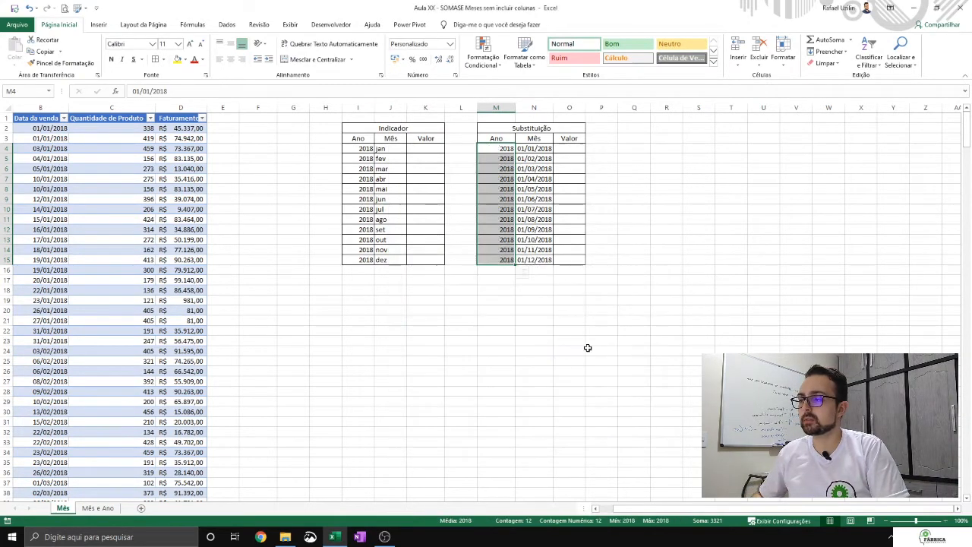
- Apply the custom number format mmm to the Substituição table's Mês dates (N4:N15) so they display as abbreviated months
click(541, 150)
drag(542, 149, 544, 263)
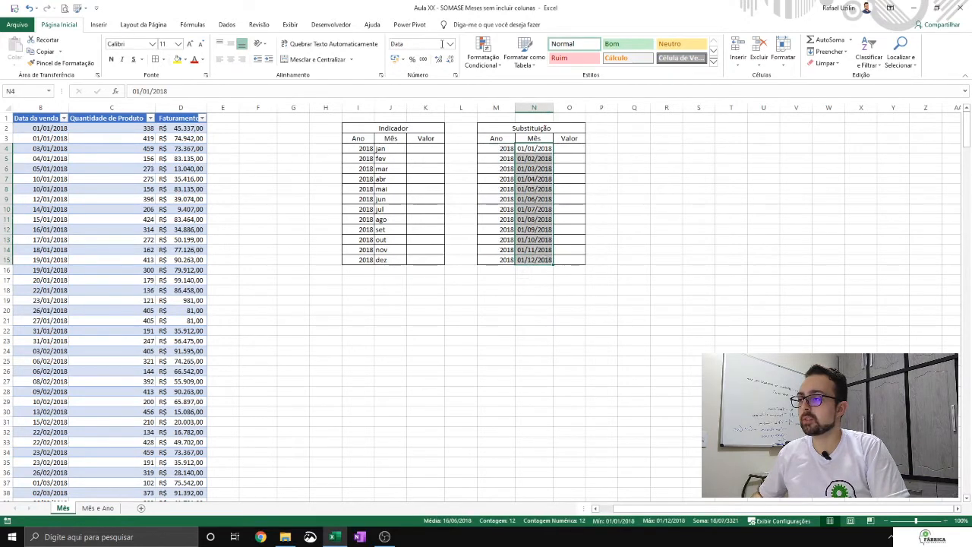
click(455, 75)
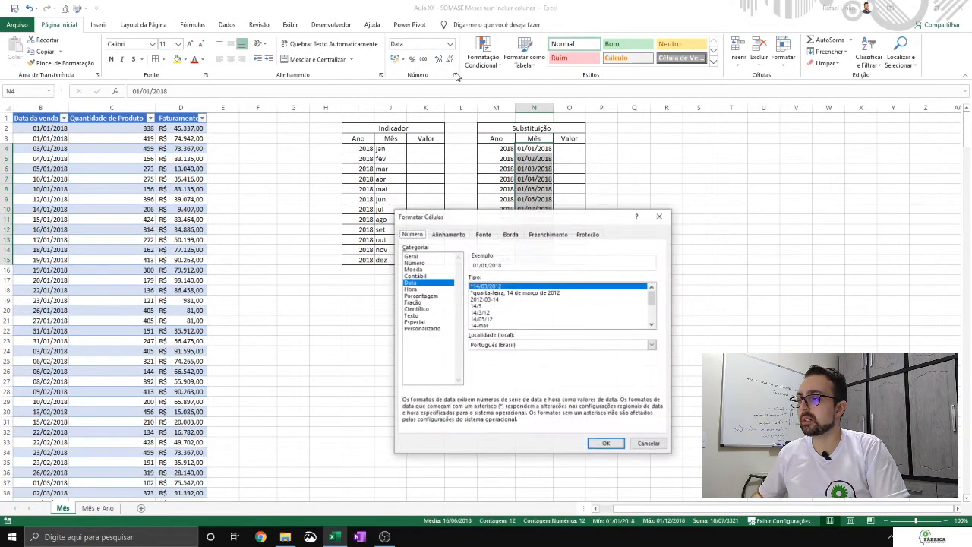
click(434, 328)
drag(519, 286, 428, 283)
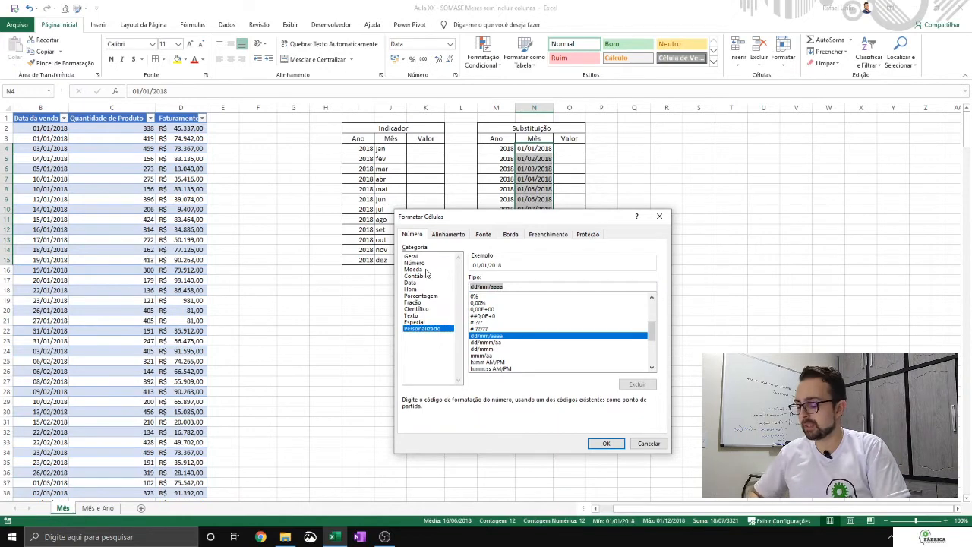
text(mmm)
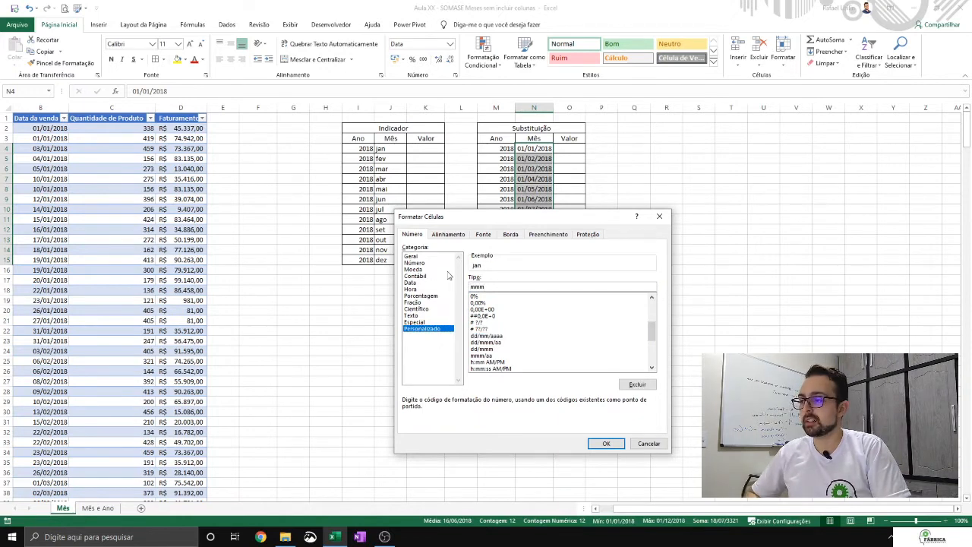
click(606, 443)
click(553, 190)
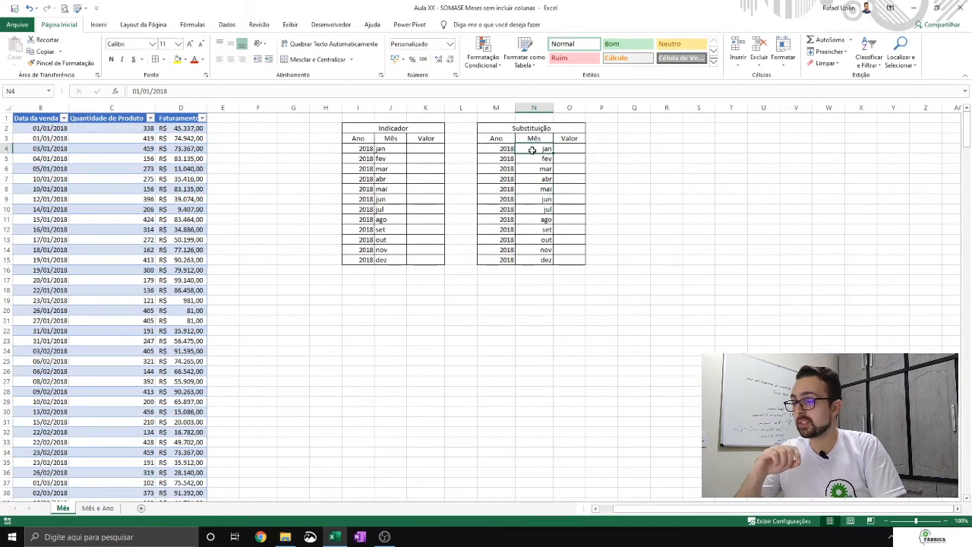
click(390, 148)
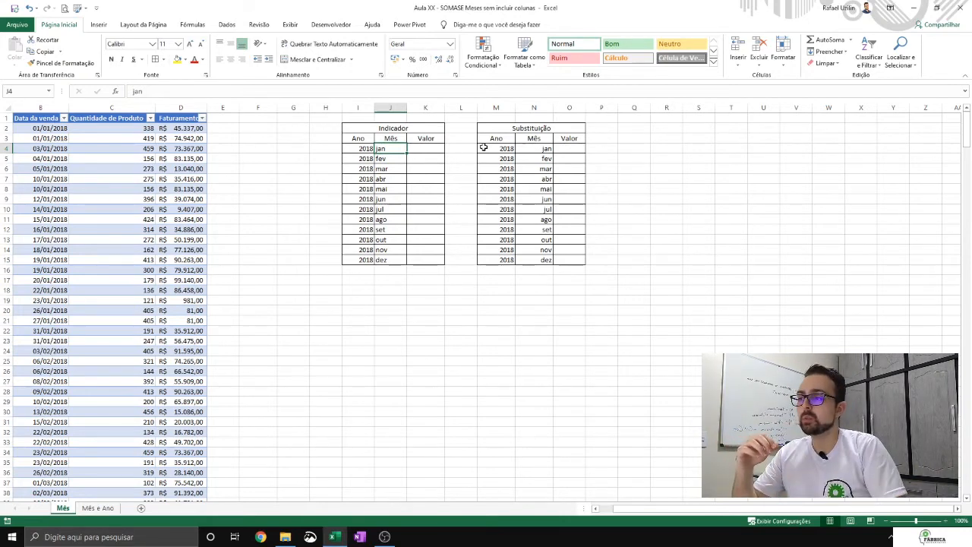
click(544, 148)
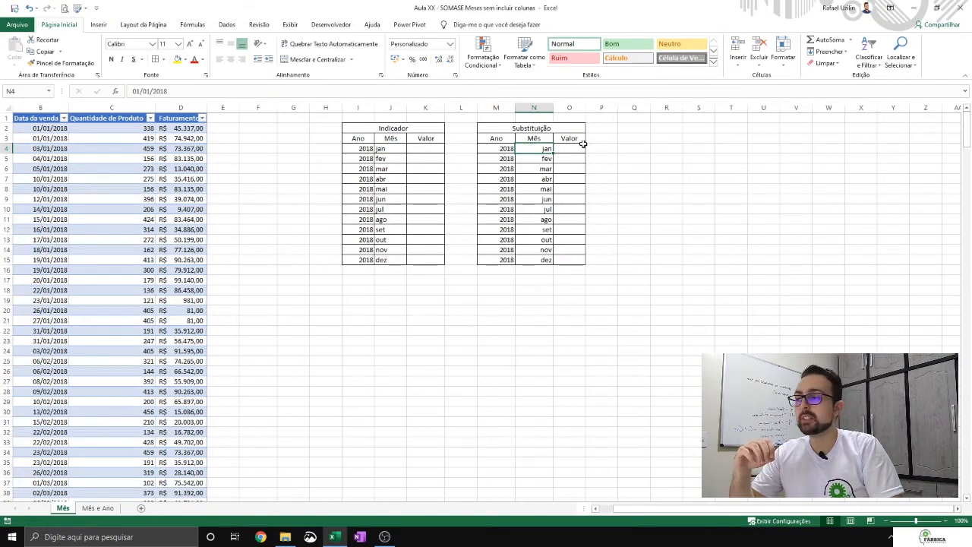
click(376, 151)
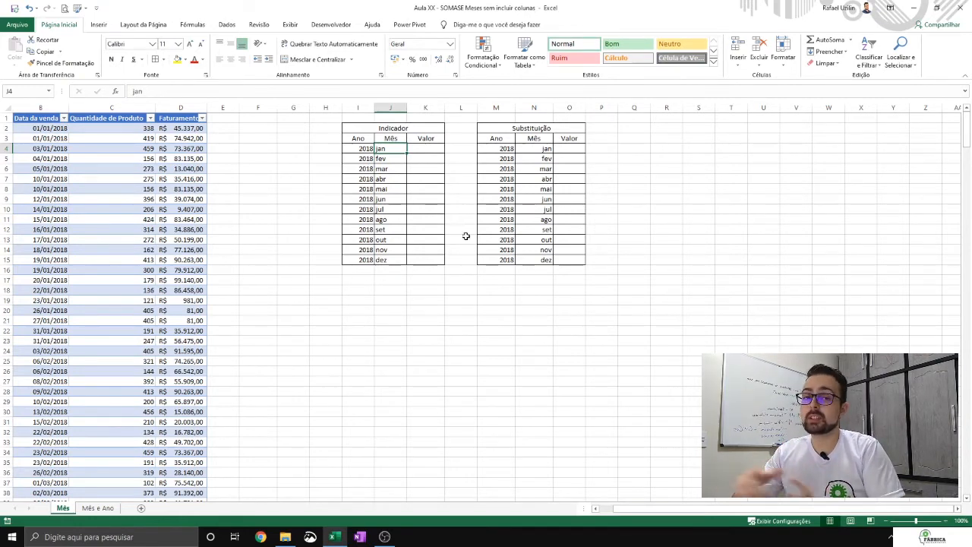
click(580, 146)
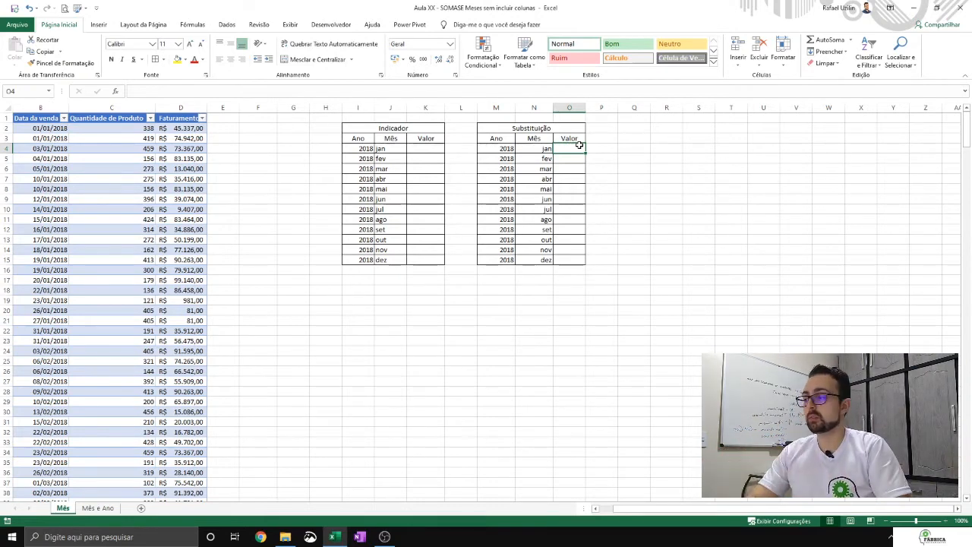
- Review the periods listed in the Data da venda column's filter without applying any filter
click(248, 228)
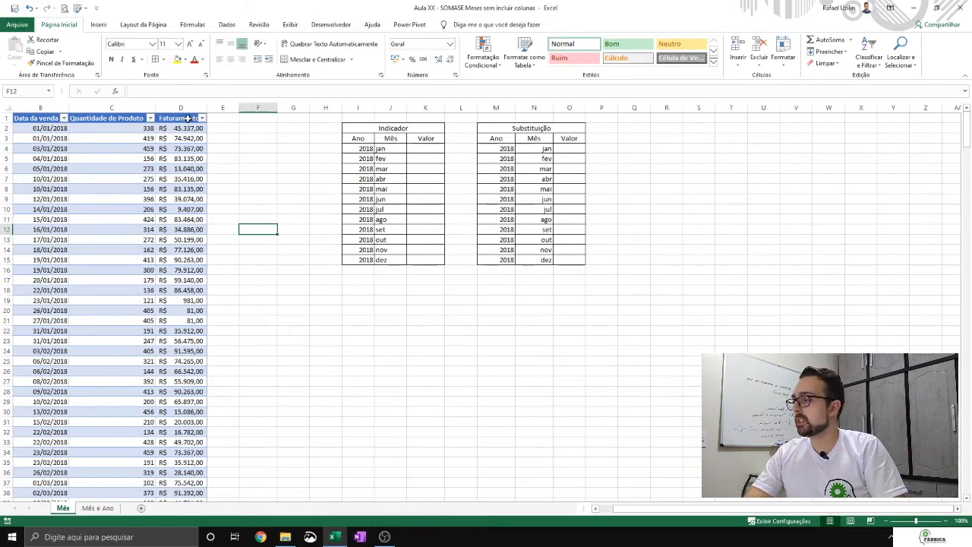
click(64, 118)
drag(140, 228, 139, 281)
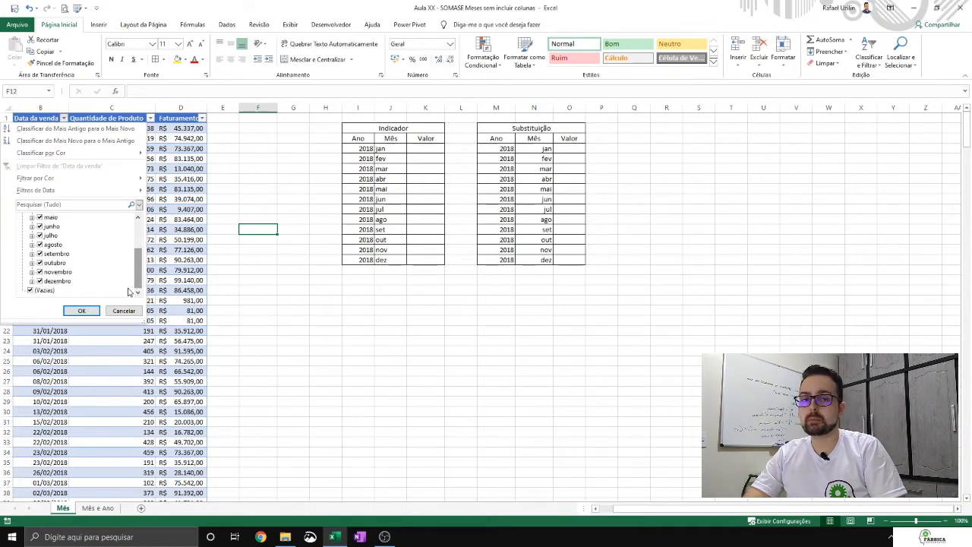
click(124, 310)
click(426, 149)
click(571, 149)
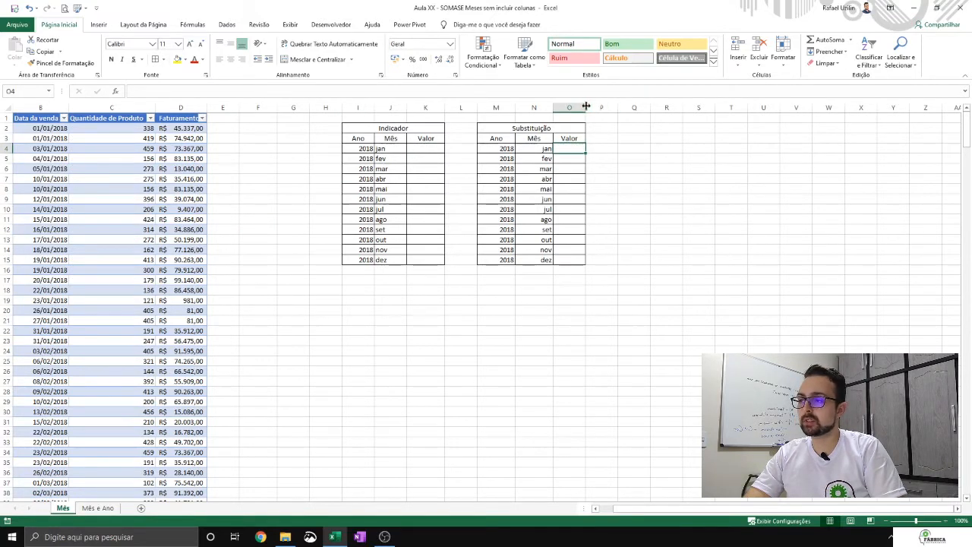
click(542, 150)
click(389, 150)
key(Right)
key(Right)
key(Right)
key(Right)
key(Right)
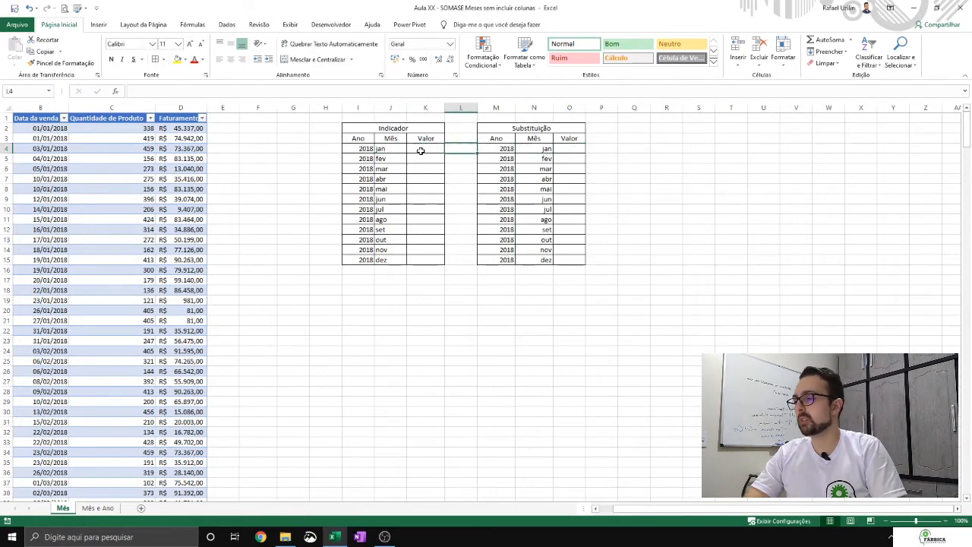
- Select the January Valor cell O4 in the Substituição table and widen column O slightly
click(429, 151)
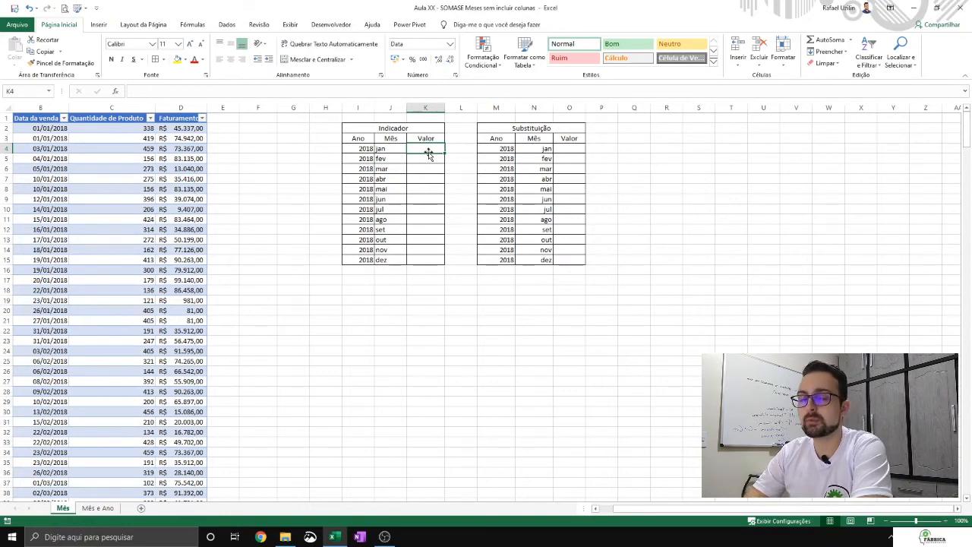
key(Right)
key(Right)
key(Right)
key(Right)
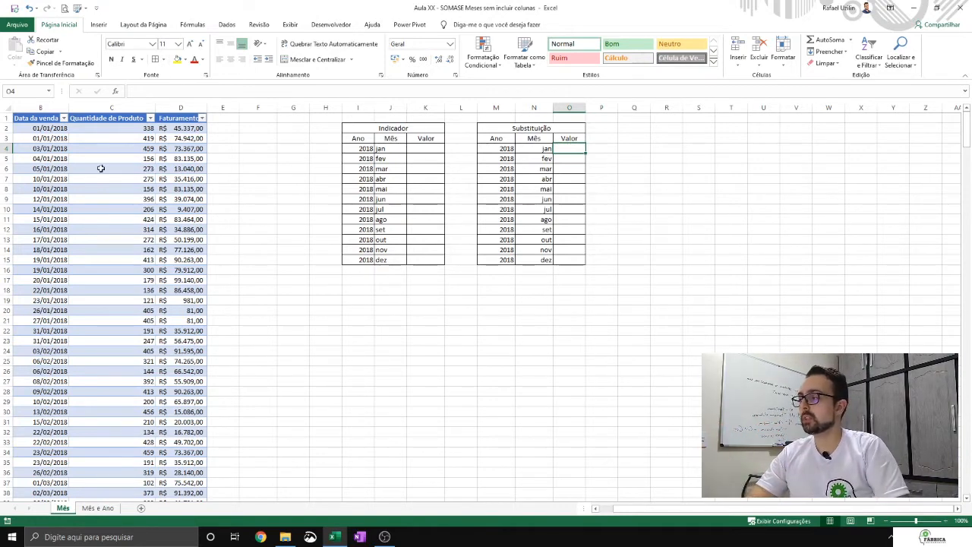
drag(585, 107, 600, 104)
- Start the formula in O4 with =SOMA(SE(MÊS(B2:B199), taking the months from all the Data da venda dates
text(=)
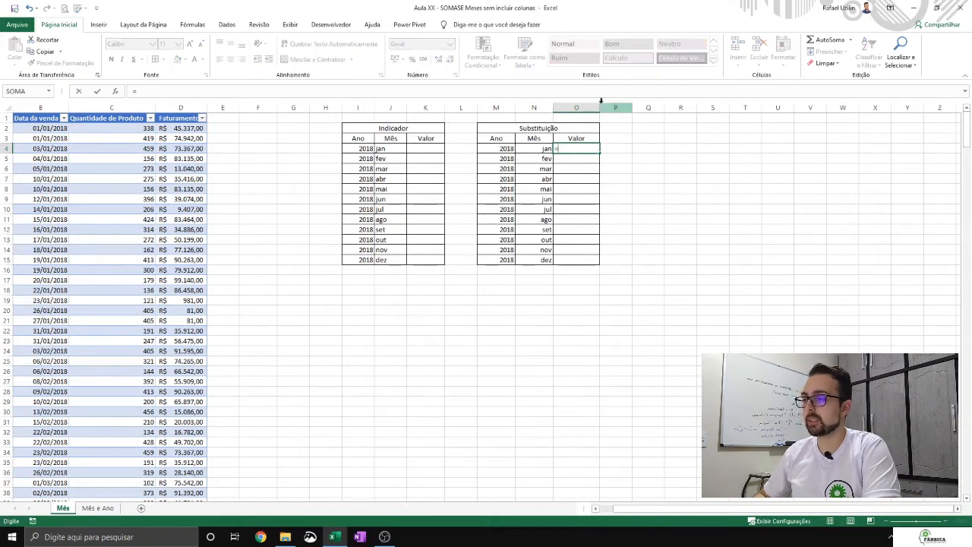
text(SOMA()
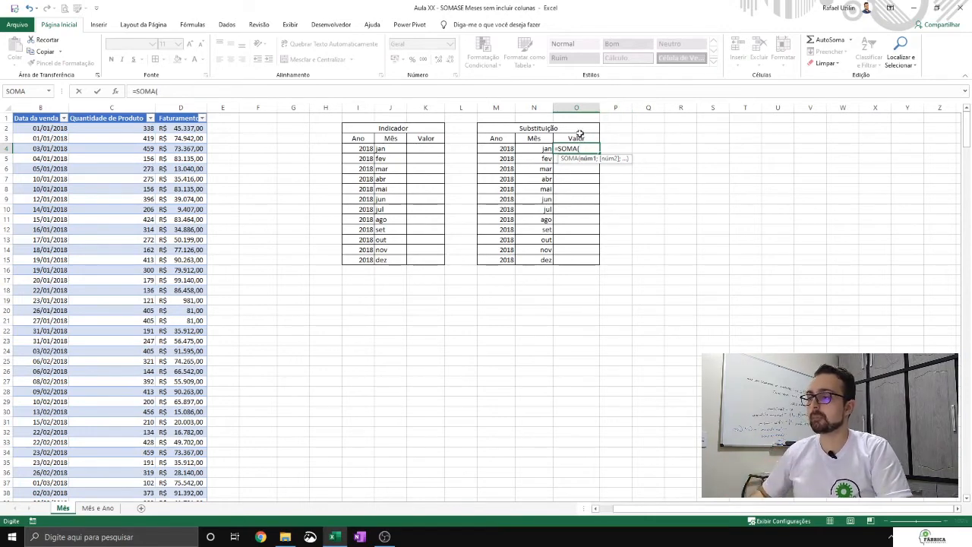
text(SE()
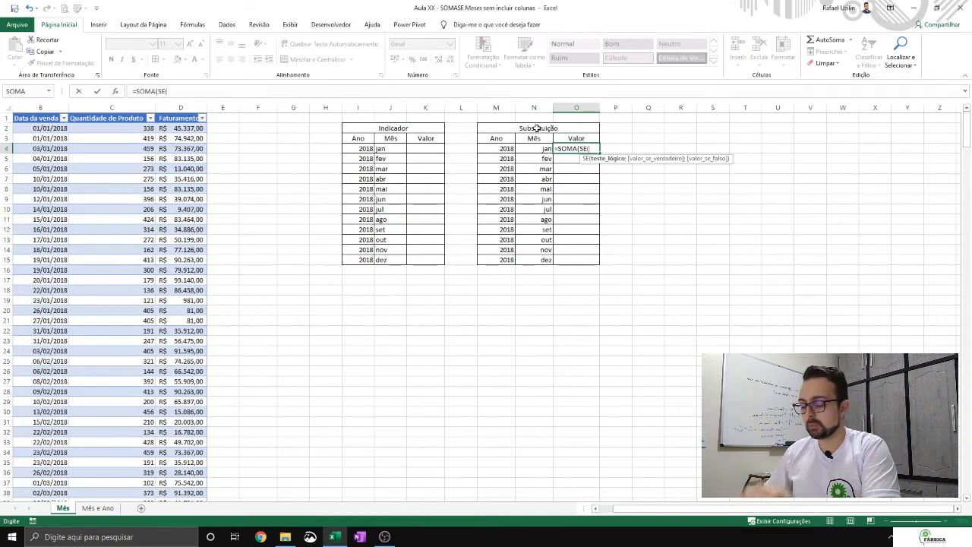
text(MÊS()
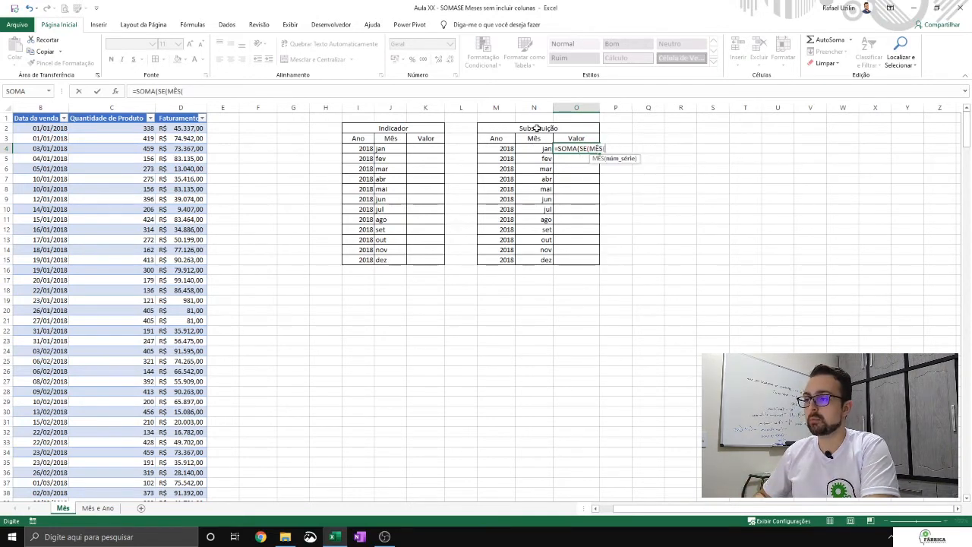
click(53, 129)
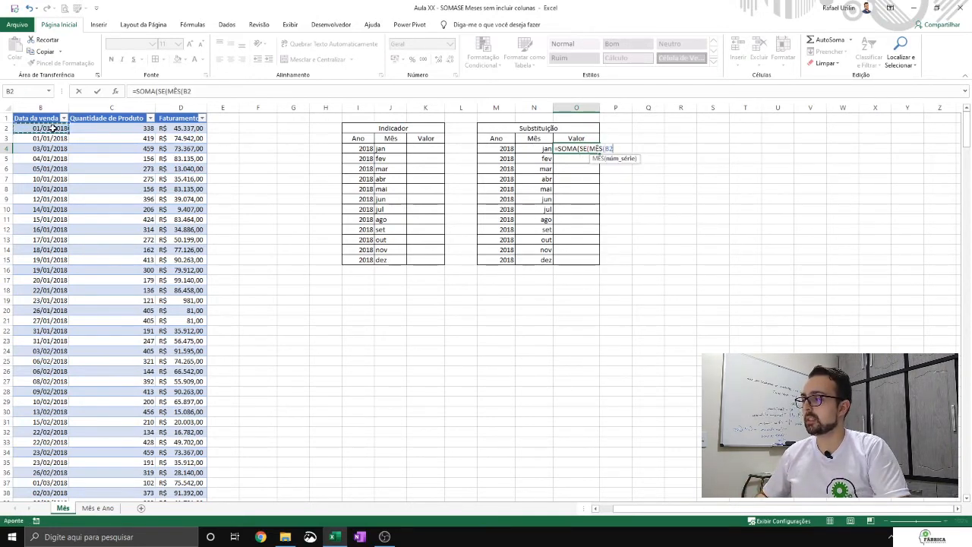
key(ctrl+shift+Down)
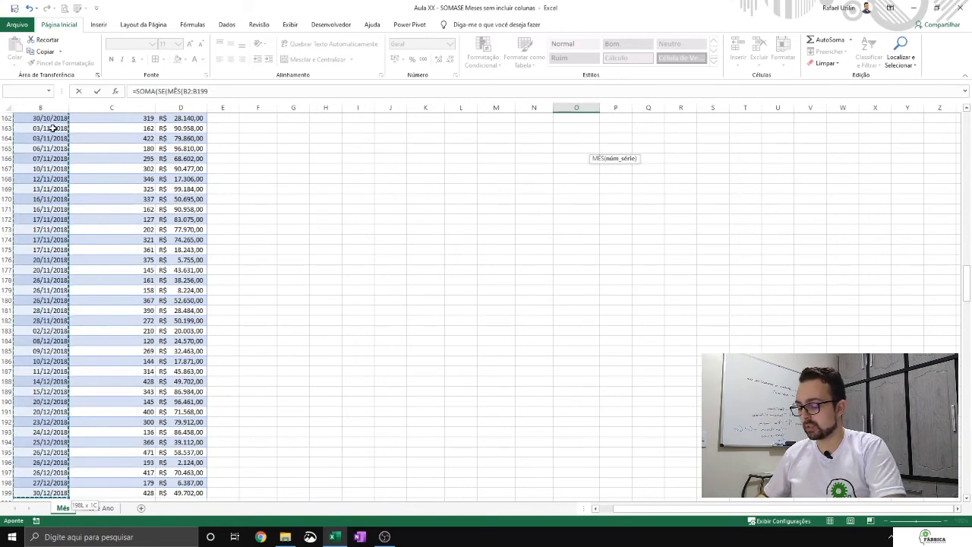
text()=)
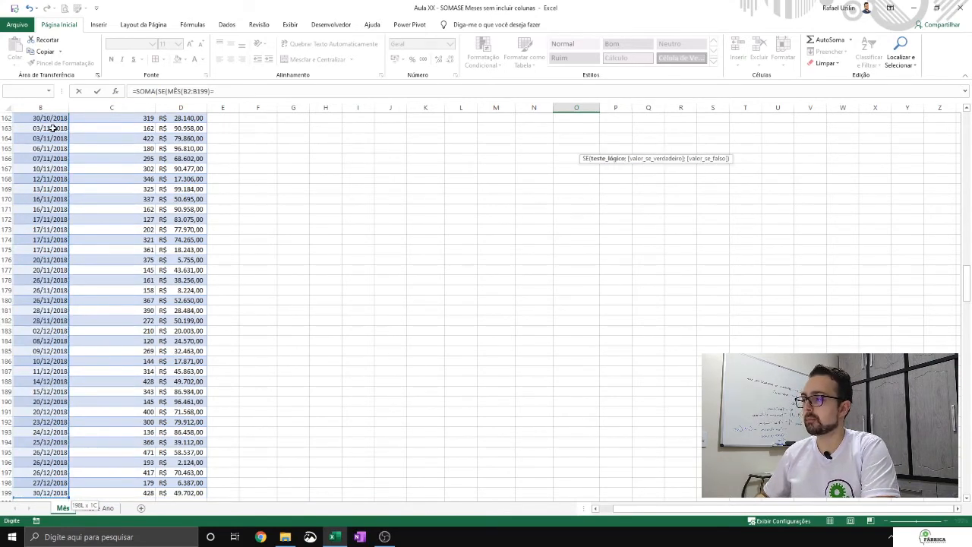
- Complete the logical test in O4 by comparing the sale months with the month of the Mês cell: =MÊS(N4)
drag(963, 284, 958, 106)
text(=)
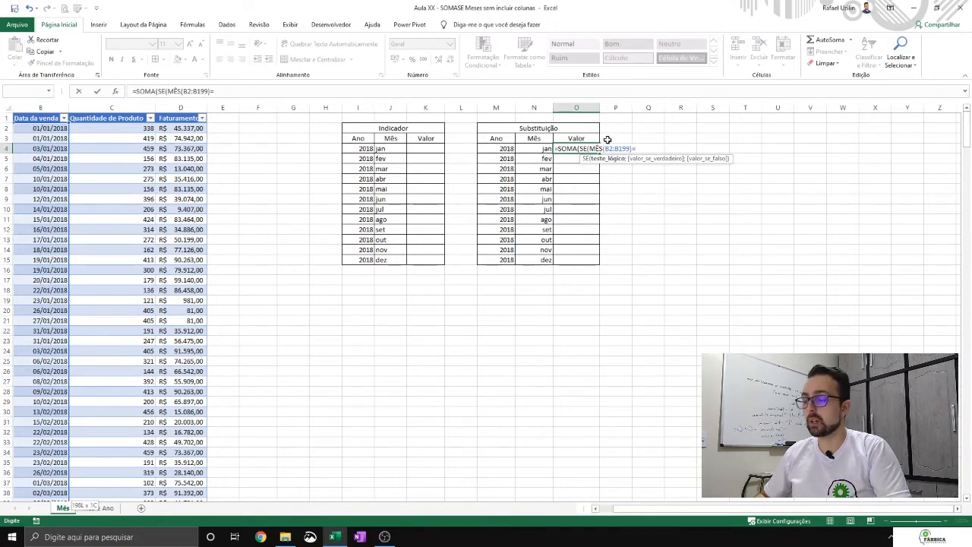
text(Mês()
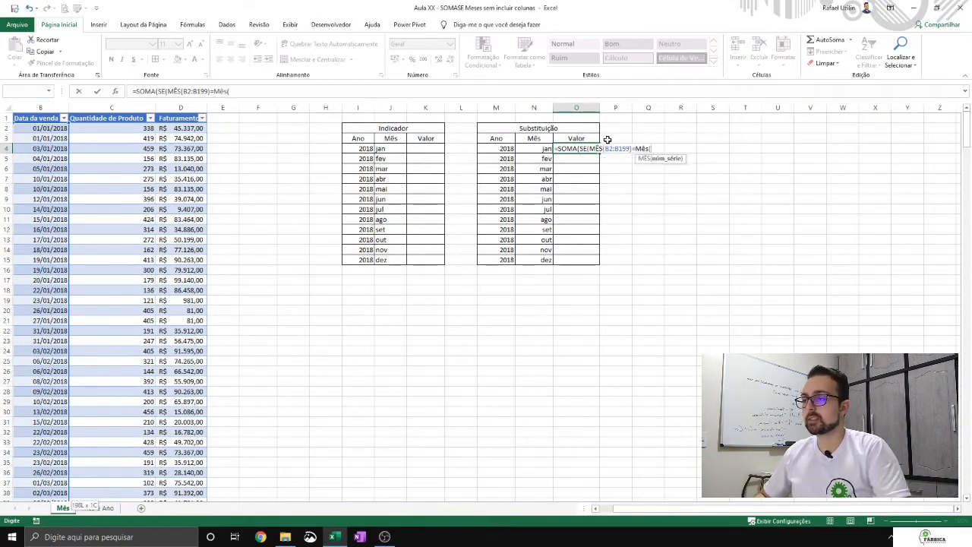
click(504, 148)
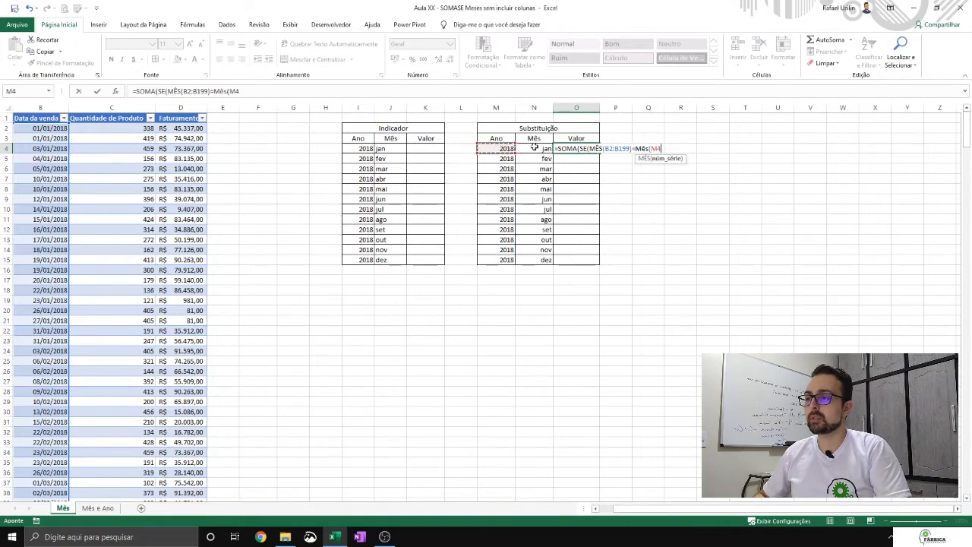
click(542, 147)
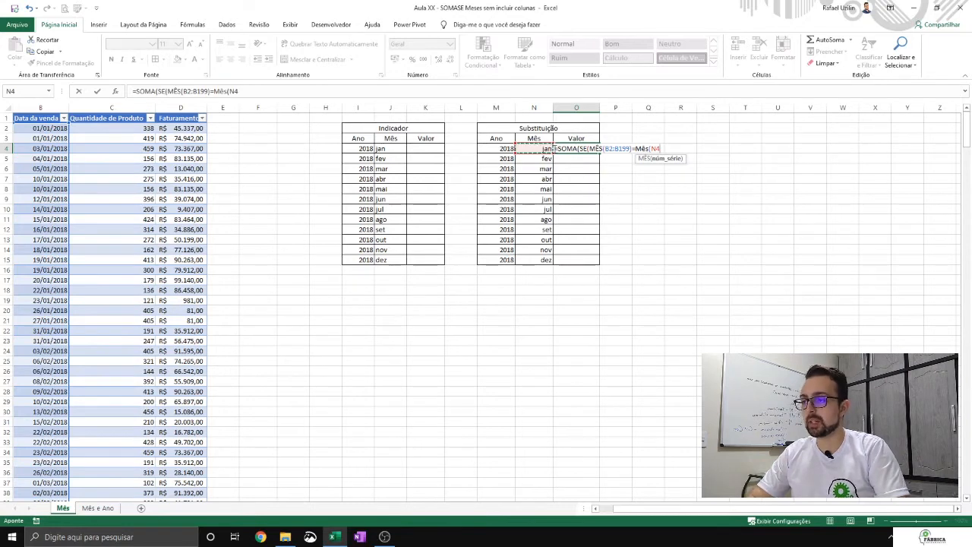
text())
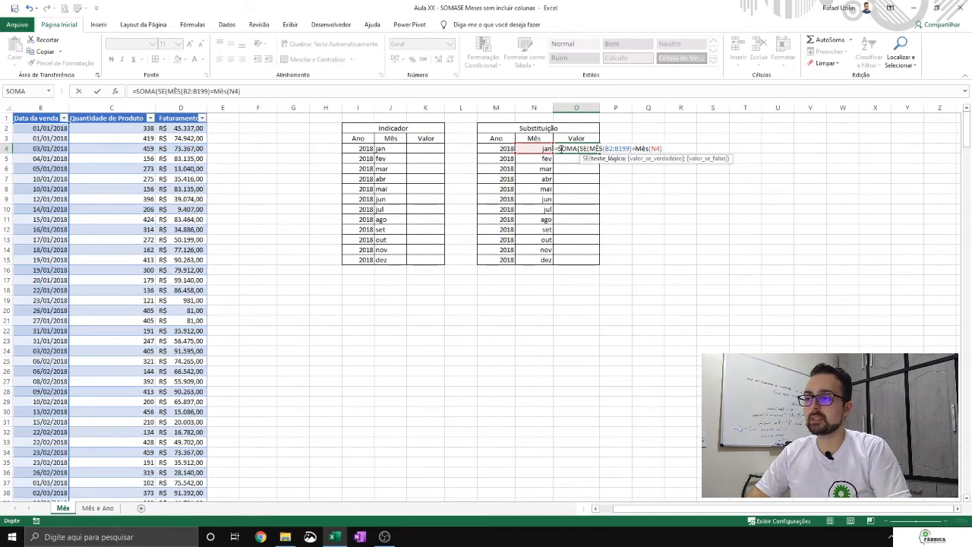
- Make the date range in O4's formula absolute as $B$2:$B$199
key(F4)
drag(605, 149, 622, 148)
key(F4)
click(679, 148)
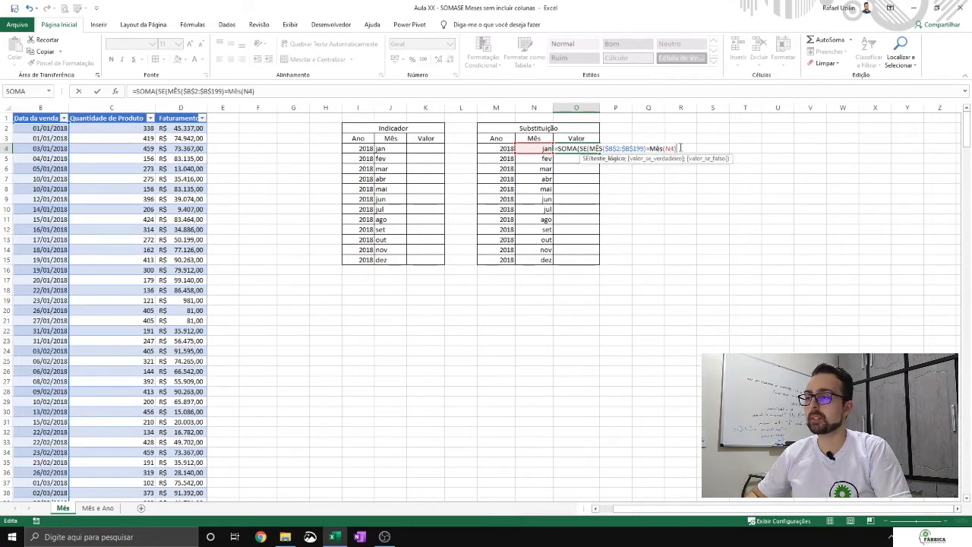
- Add the absolute Faturamento range $D$2:$D$199 as the value if true, close both functions, and enter O4 as an array formula
text(;)
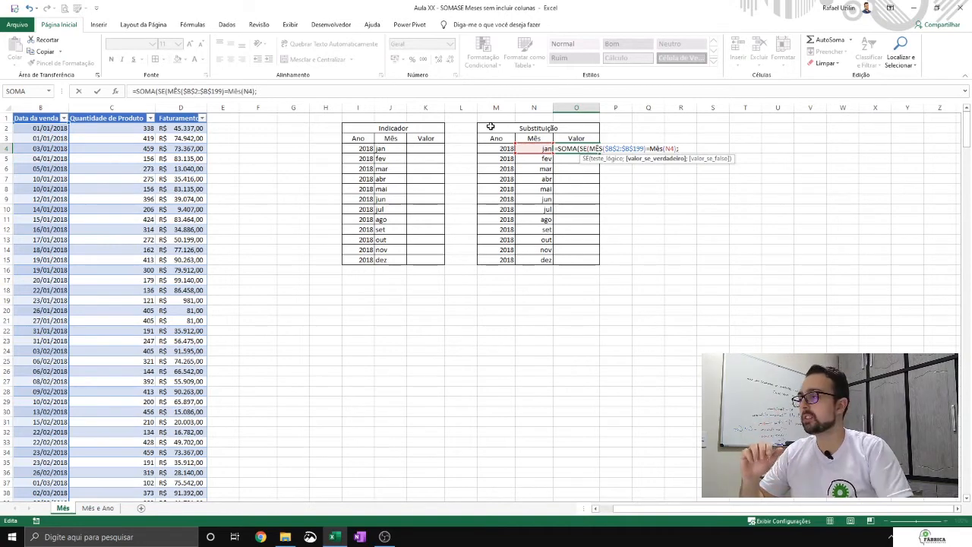
click(176, 128)
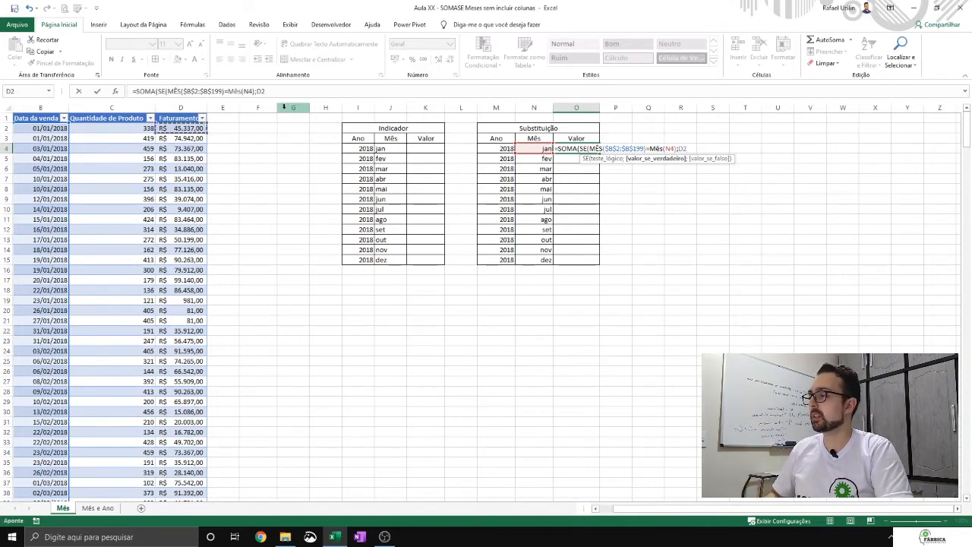
key(ctrl+shift+Down)
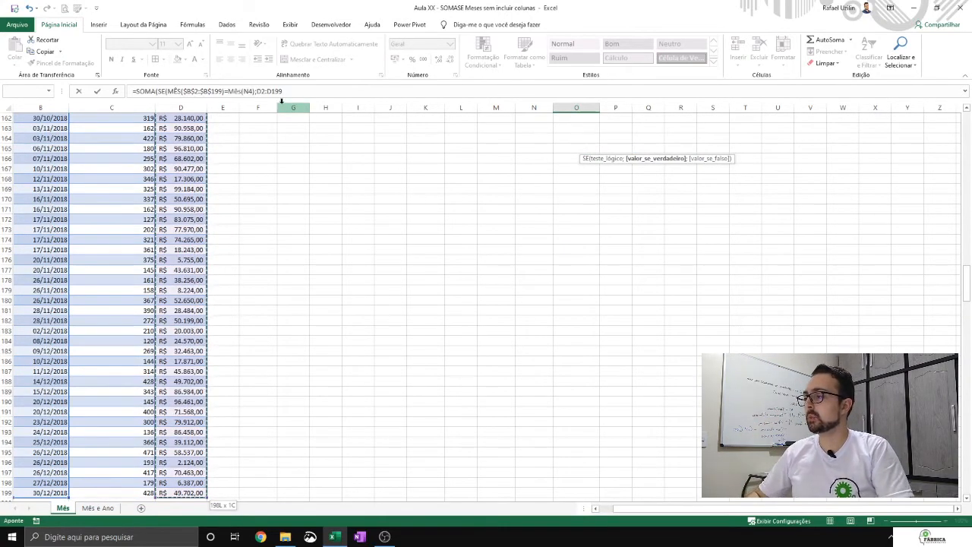
text())
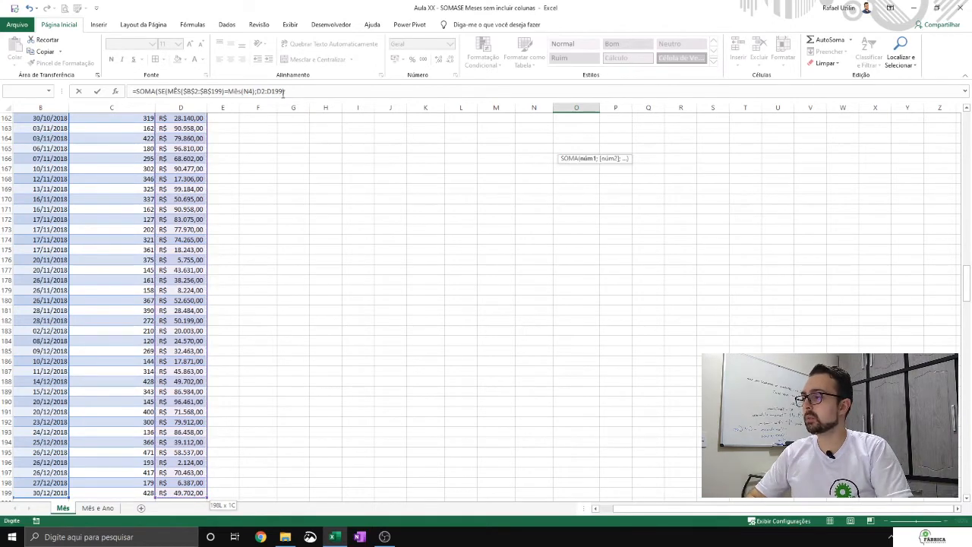
click(271, 91)
key(F4)
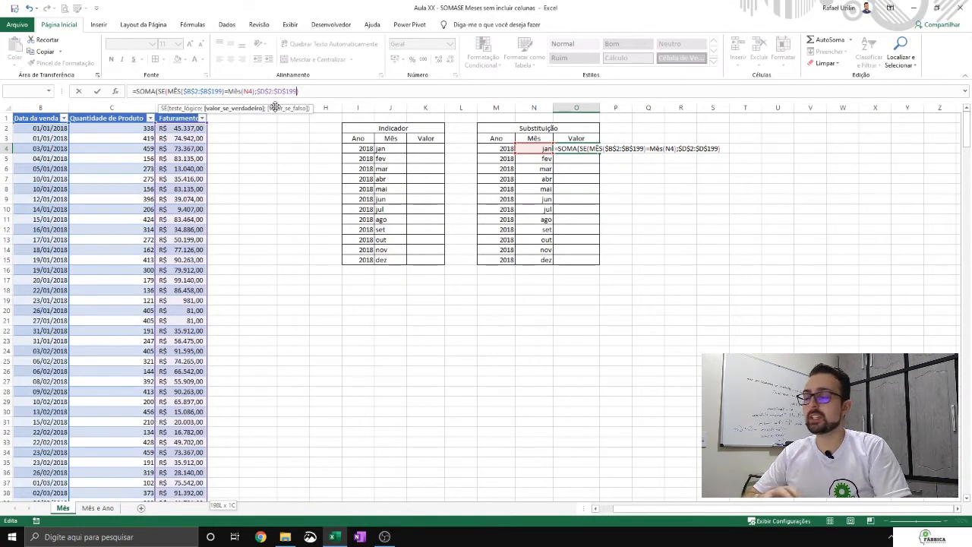
click(317, 91)
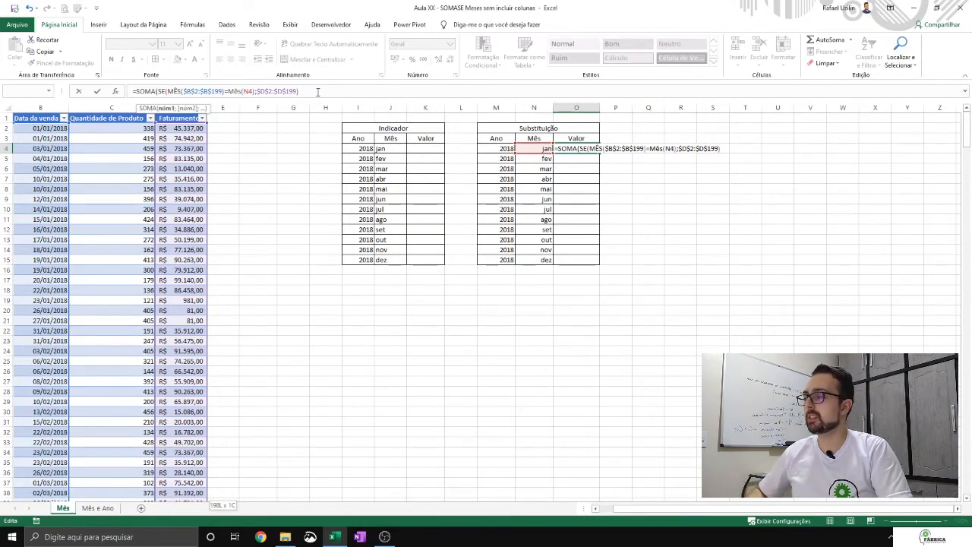
text())
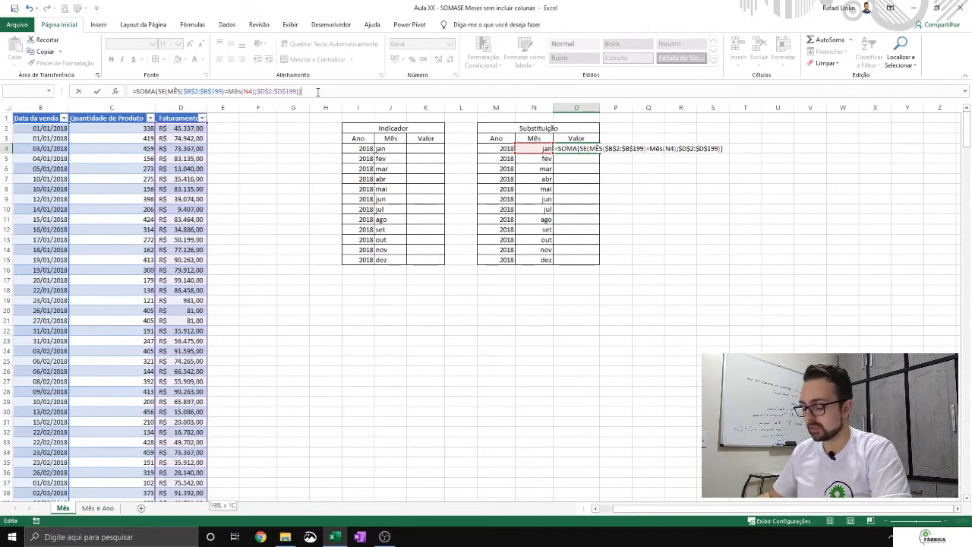
key(ctrl+shift+Return)
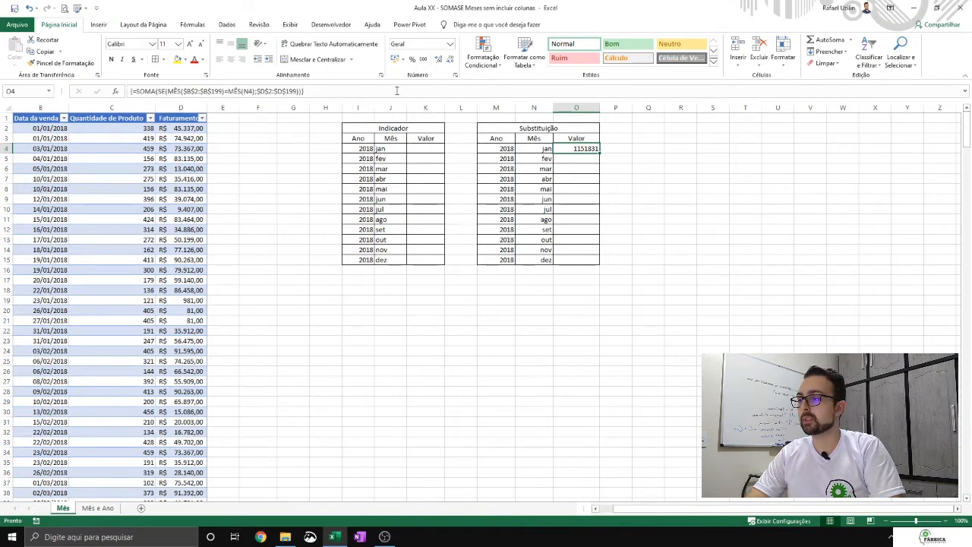
- Apply the R$ accounting format to O4 and widen column O to fit the value
click(399, 59)
drag(594, 108, 623, 108)
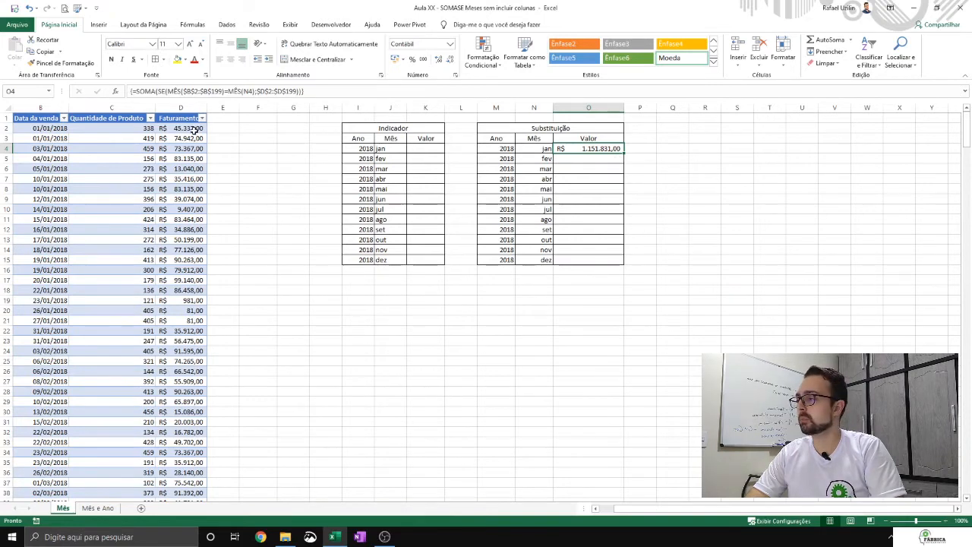
- Sort the sales table by Data da venda from oldest to newest and check January's Faturamento sum (D2:D23) against O4
click(64, 118)
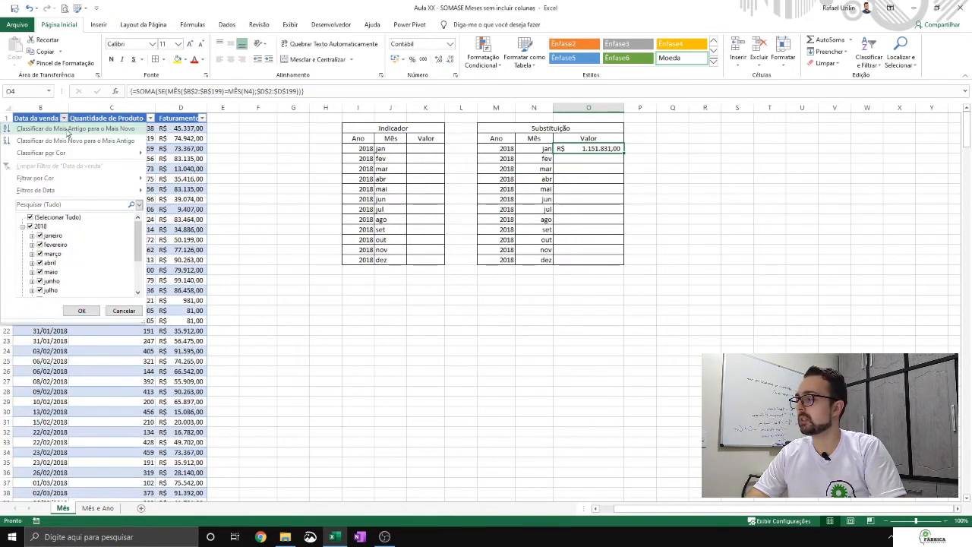
click(64, 128)
drag(196, 129, 188, 341)
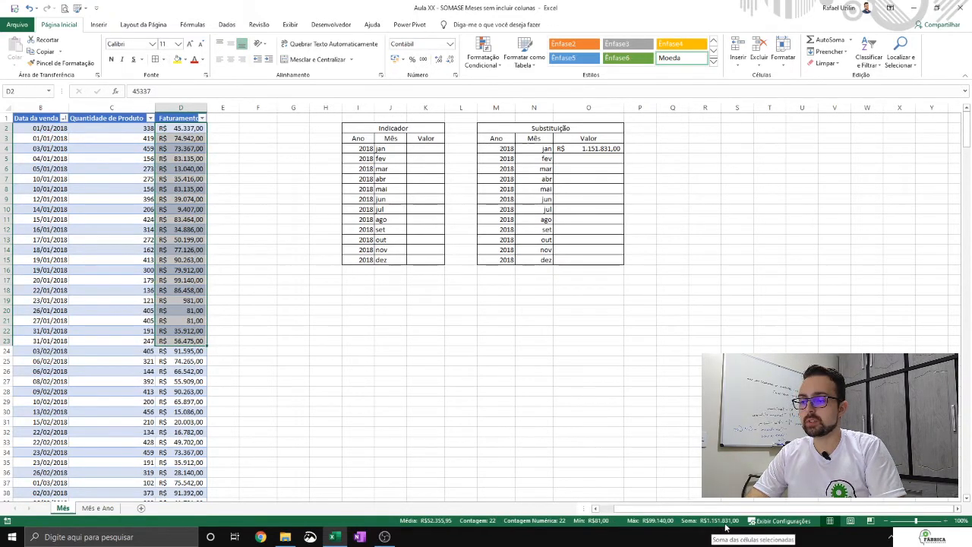
click(602, 149)
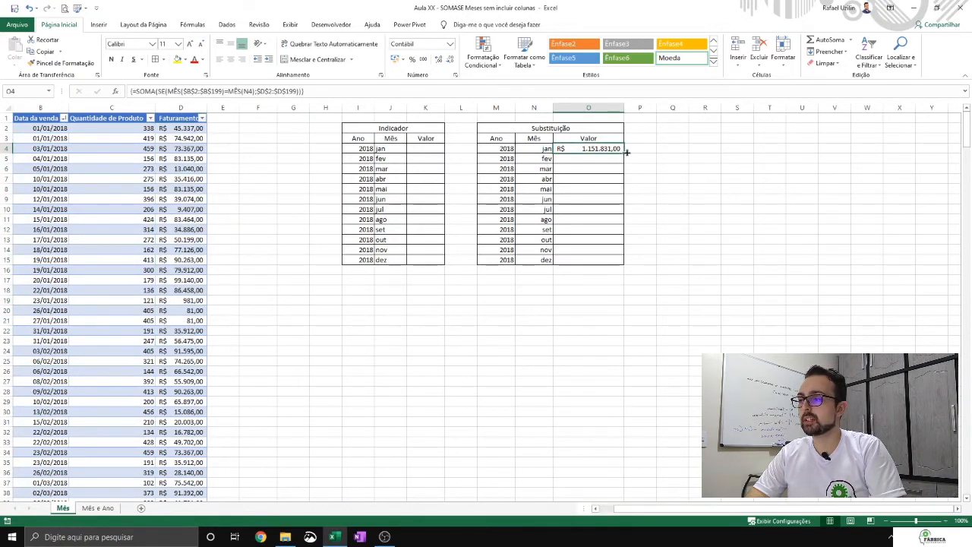
- Enter =SOMA(D:D) in G3 to total the whole Faturamento column as a check figure
click(180, 107)
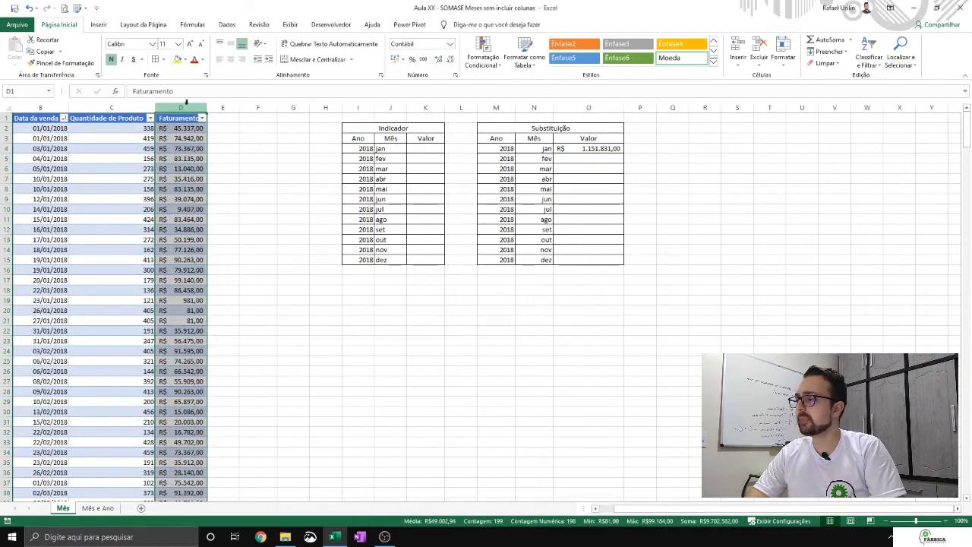
click(279, 138)
text(=so)
key(Tab)
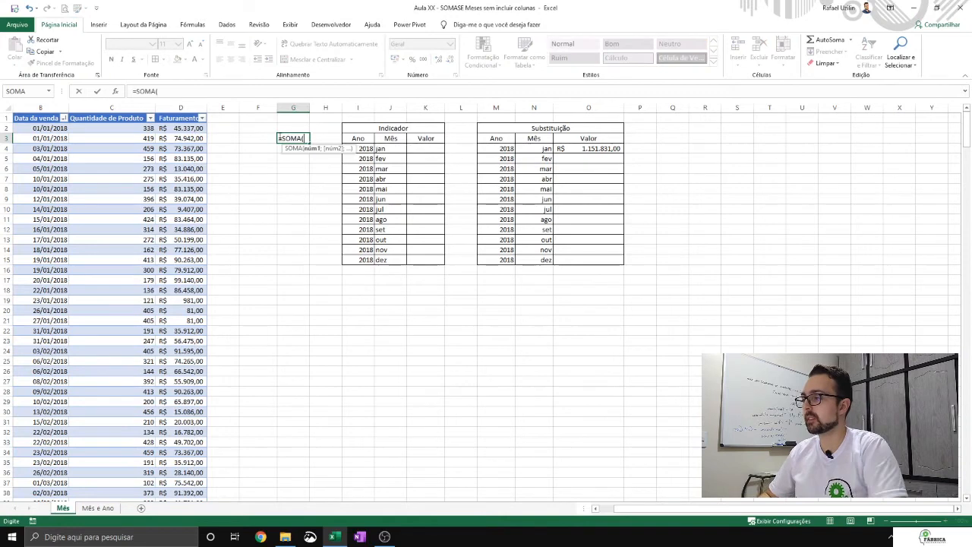
click(195, 104)
key(Return)
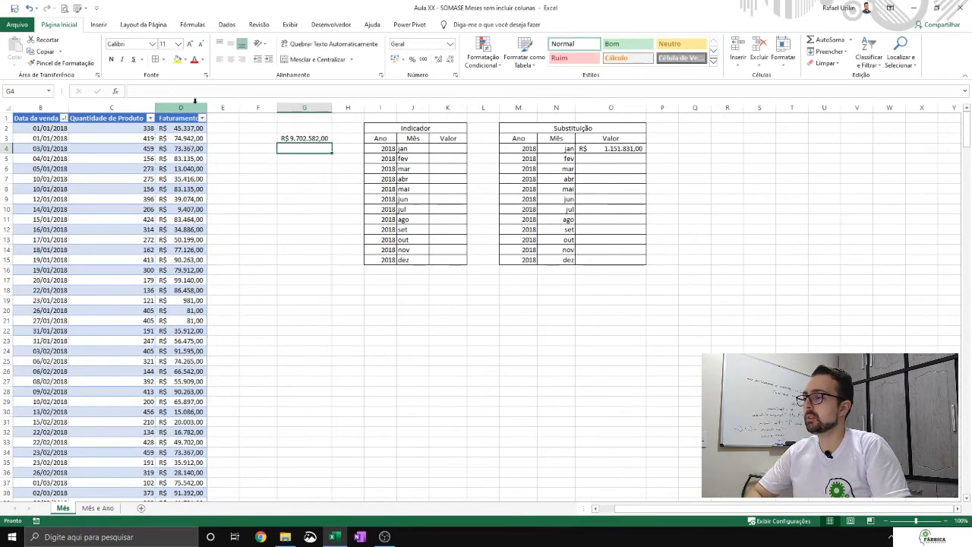
key(Up)
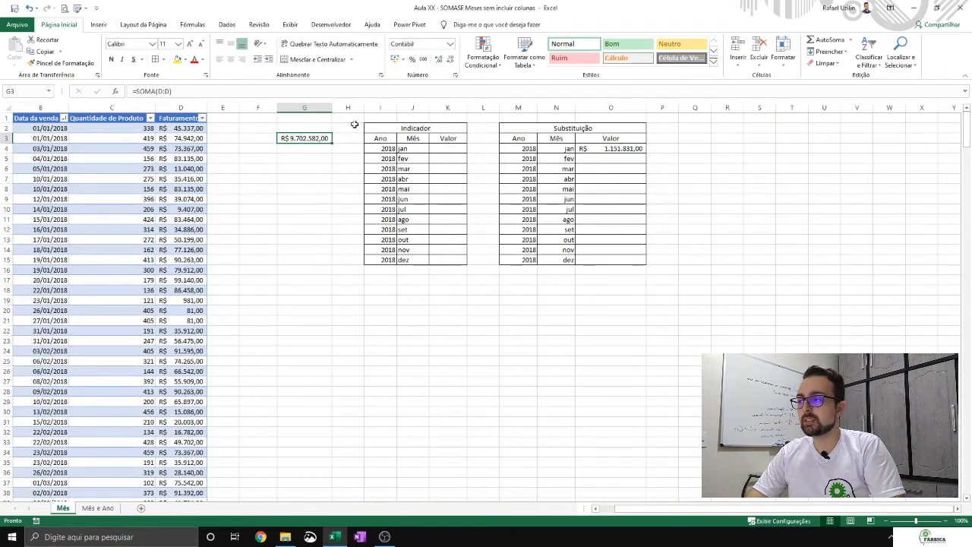
- Fill O4's array formula down to O15 and check the copied formulas and the sum of the monthly values
click(640, 153)
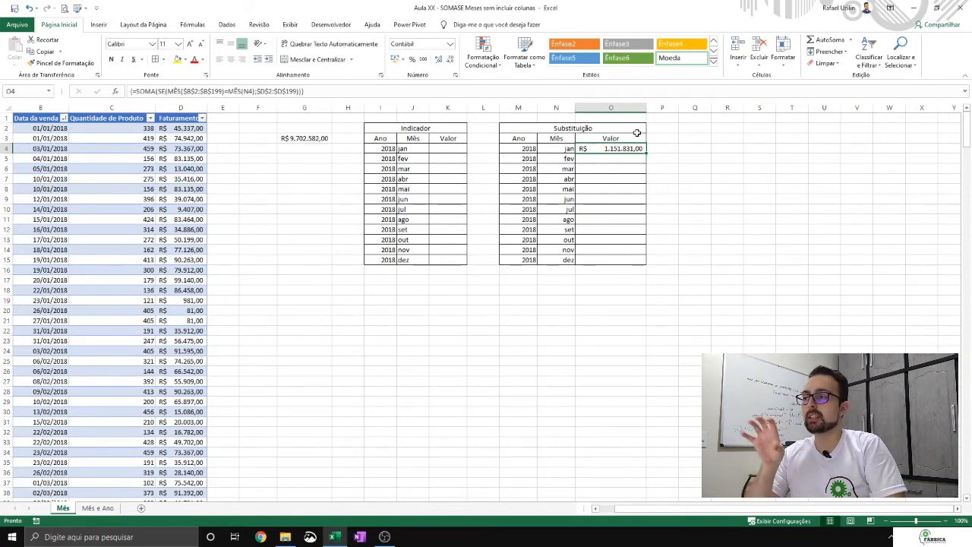
drag(644, 158, 638, 266)
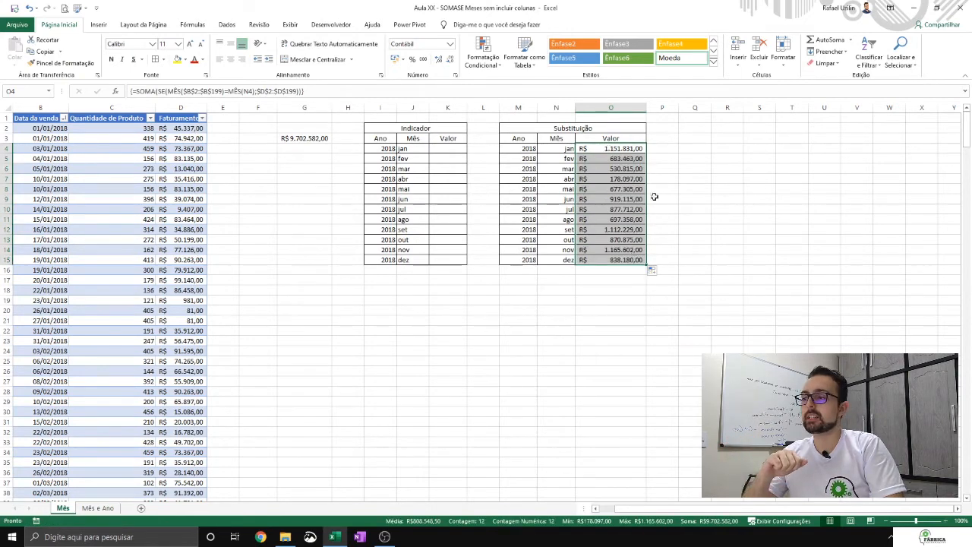
click(602, 152)
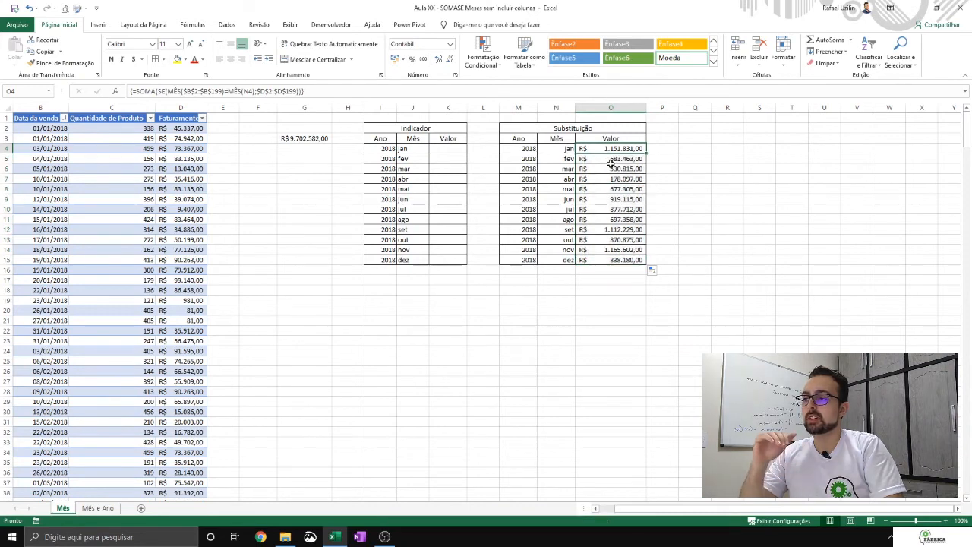
drag(608, 168, 607, 159)
click(609, 197)
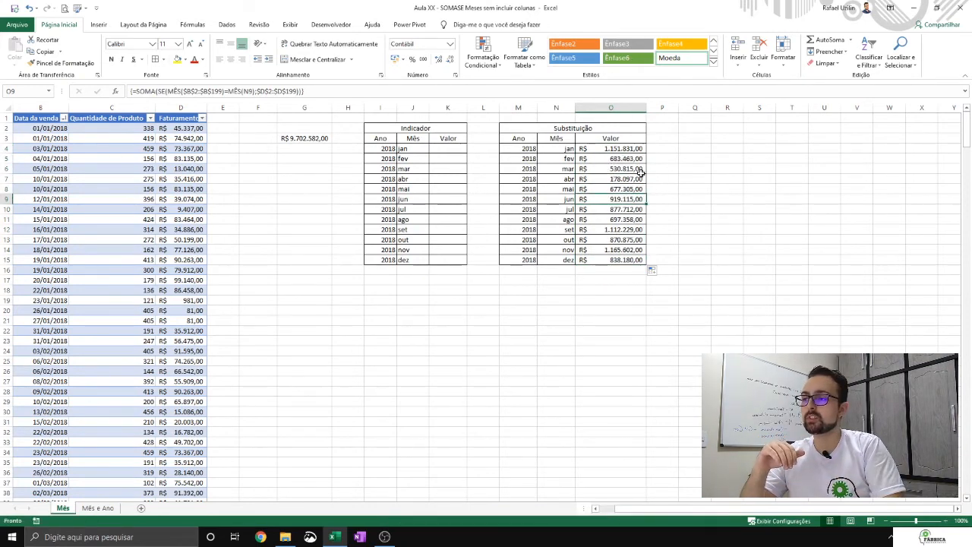
drag(623, 149, 618, 259)
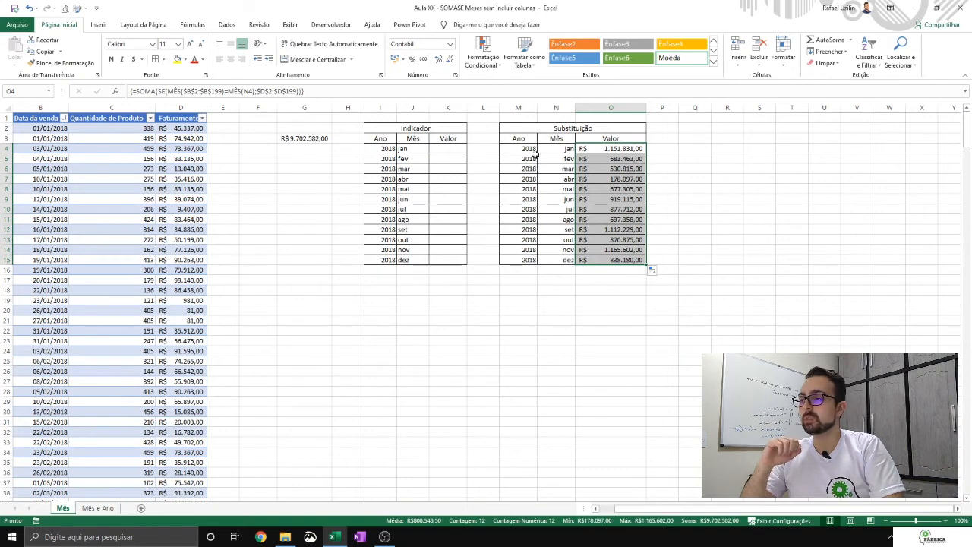
- Select the Indicador table's January Valor cell K4 and widen column K
click(621, 148)
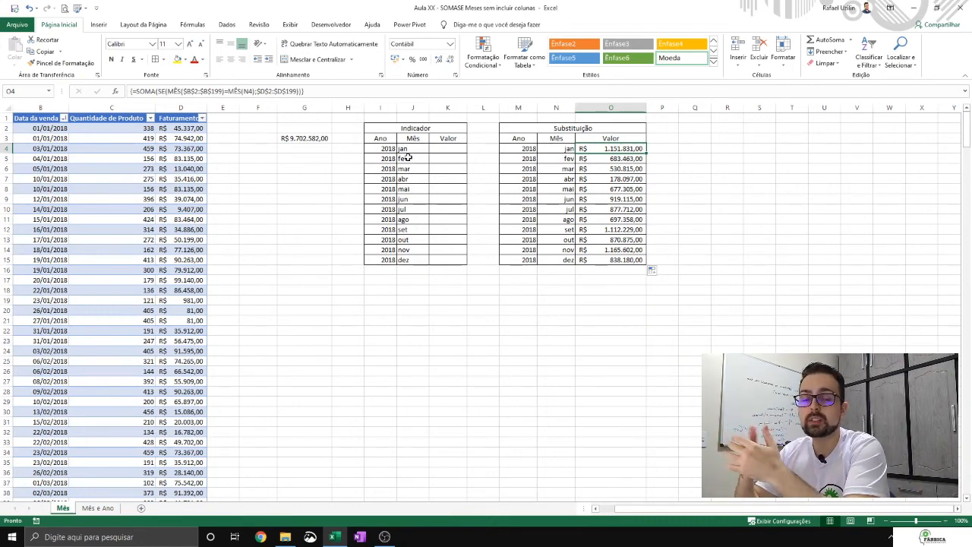
click(570, 149)
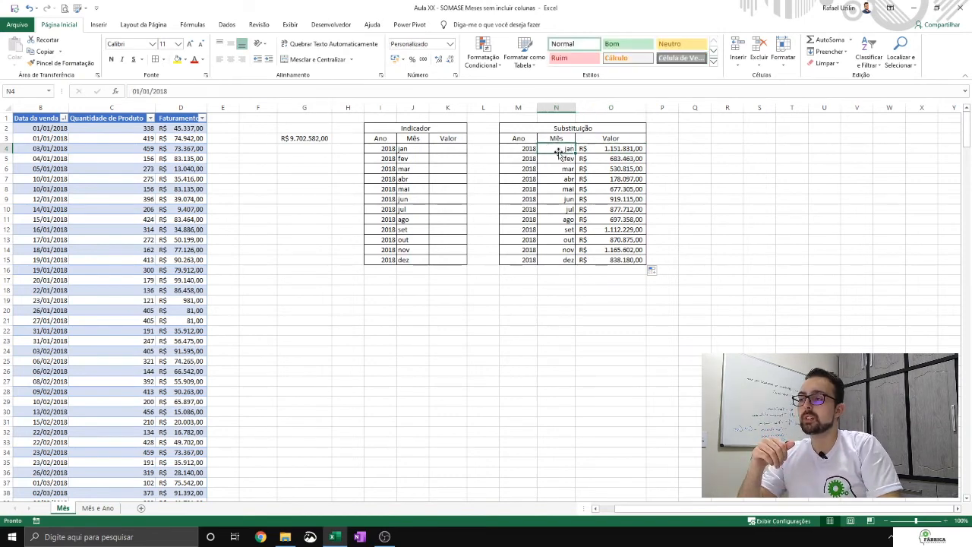
click(457, 148)
drag(467, 108, 489, 108)
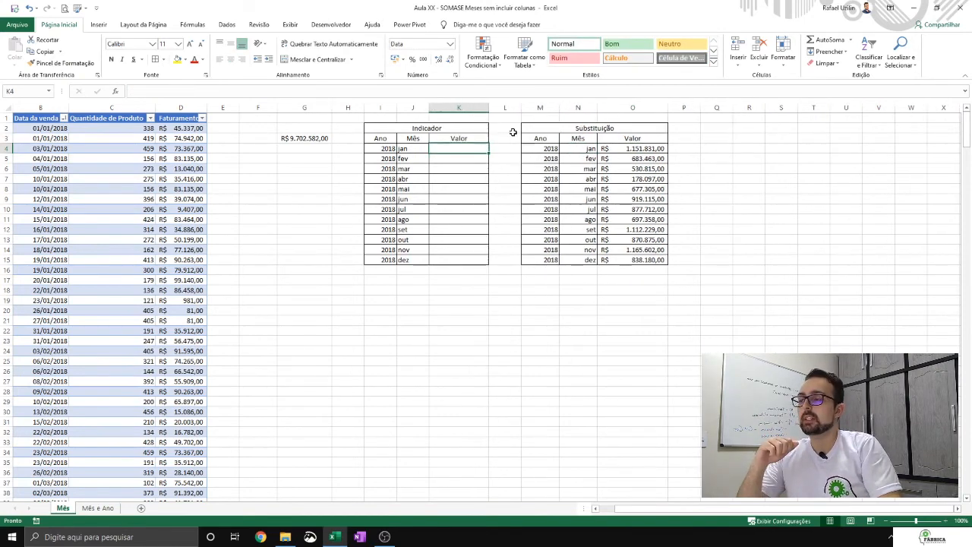